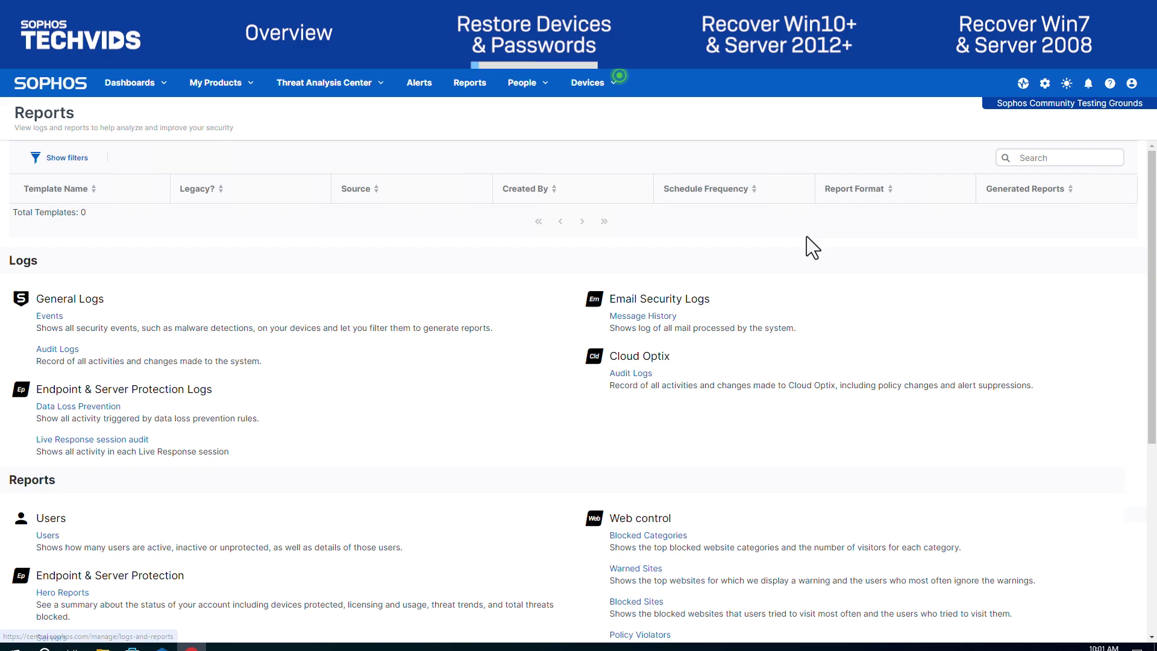
# Open the 'Restore deleted devices and recover Tamper Protection passwords' report, tick CLIENT-01, then cancel the restore confirmation
pyautogui.scroll(-8, 862, 285)
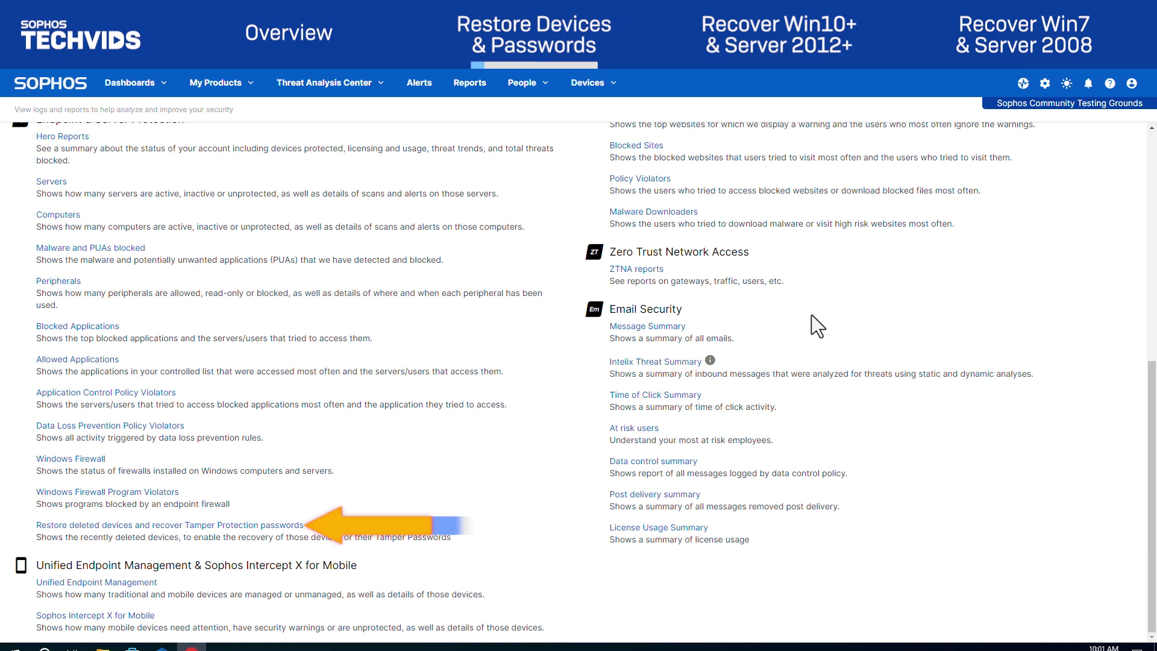
pyautogui.click(250, 523)
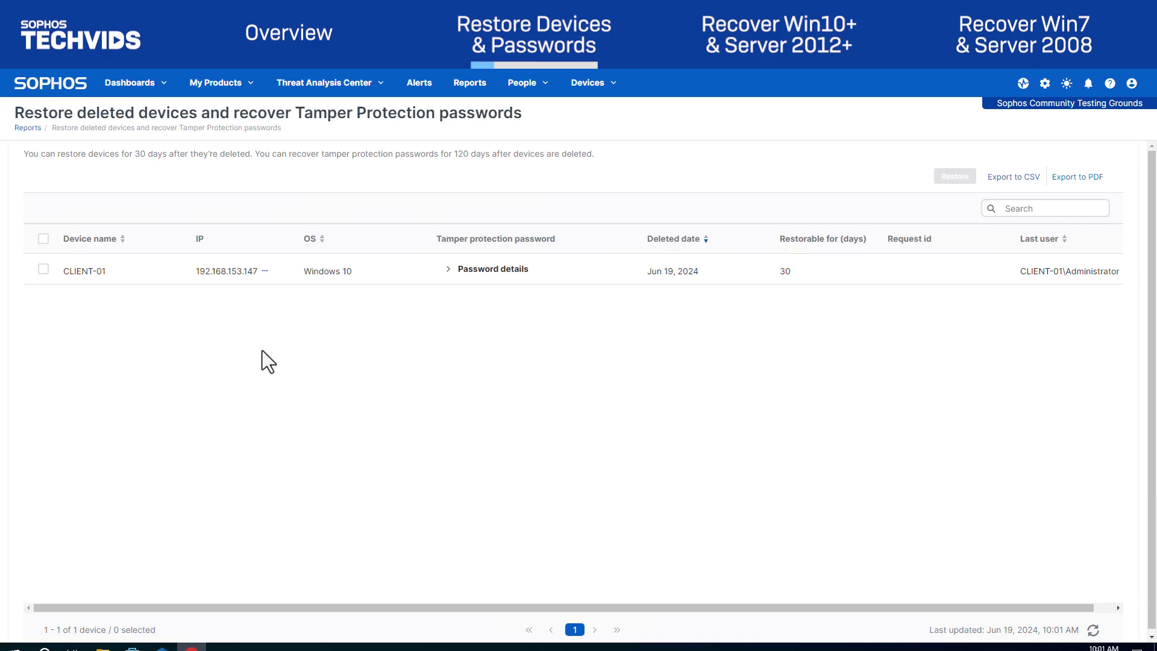
pyautogui.click(43, 269)
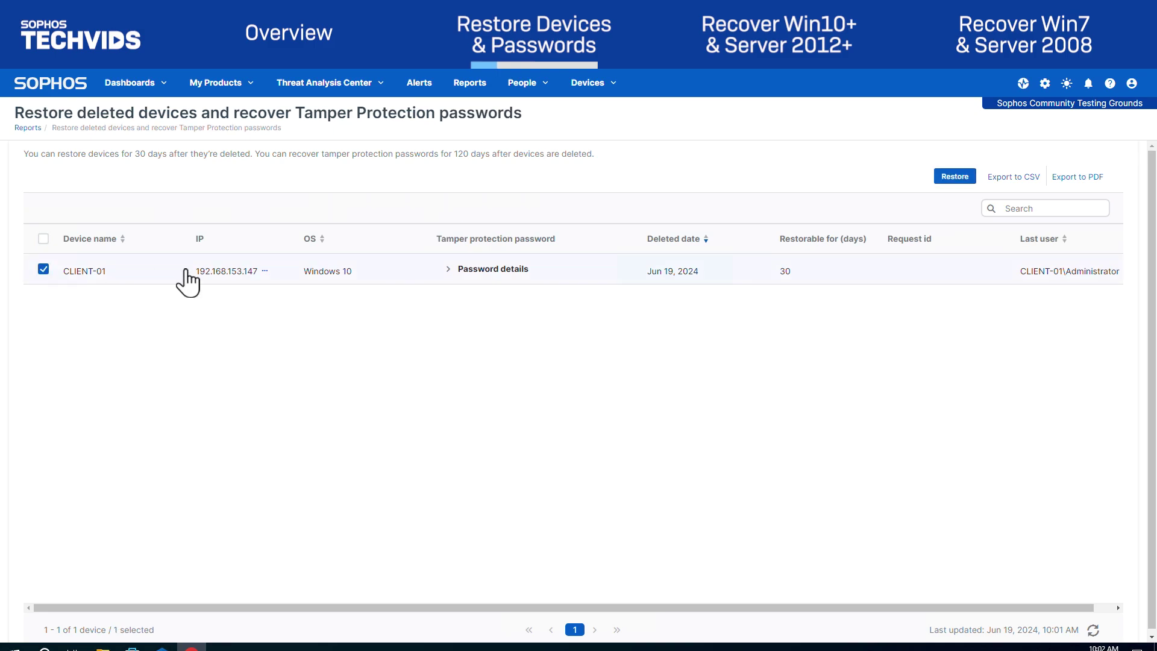
pyautogui.click(944, 178)
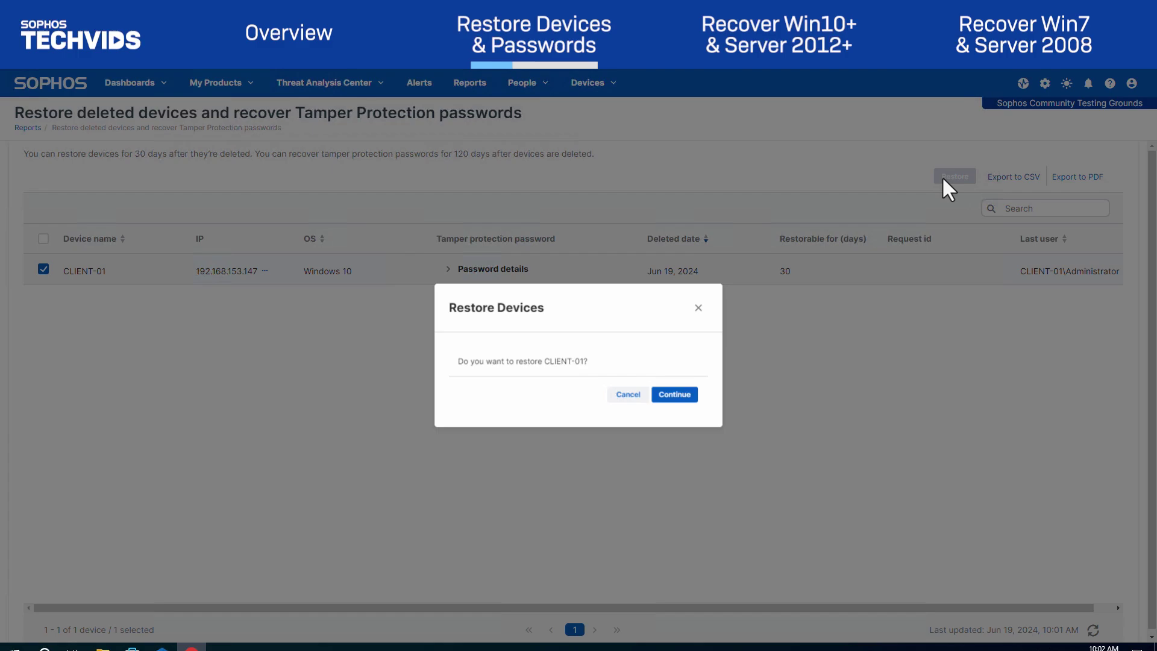
pyautogui.click(617, 394)
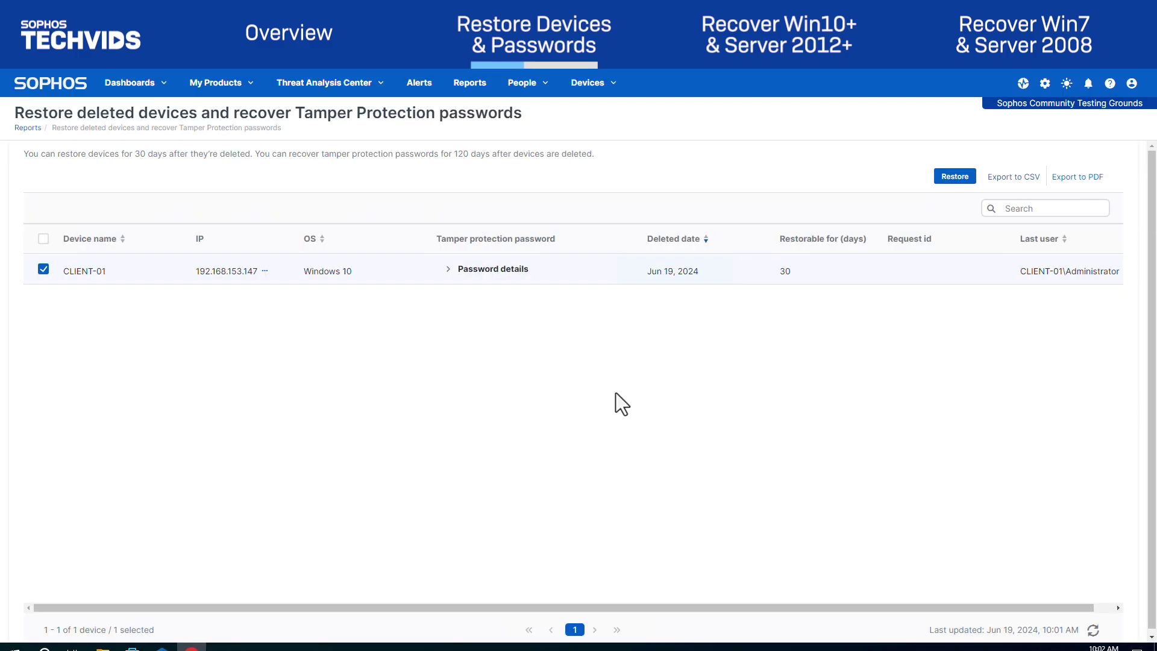
# Expand Password details in the CLIENT-01 row to show its tamper protection password
pyautogui.click(458, 272)
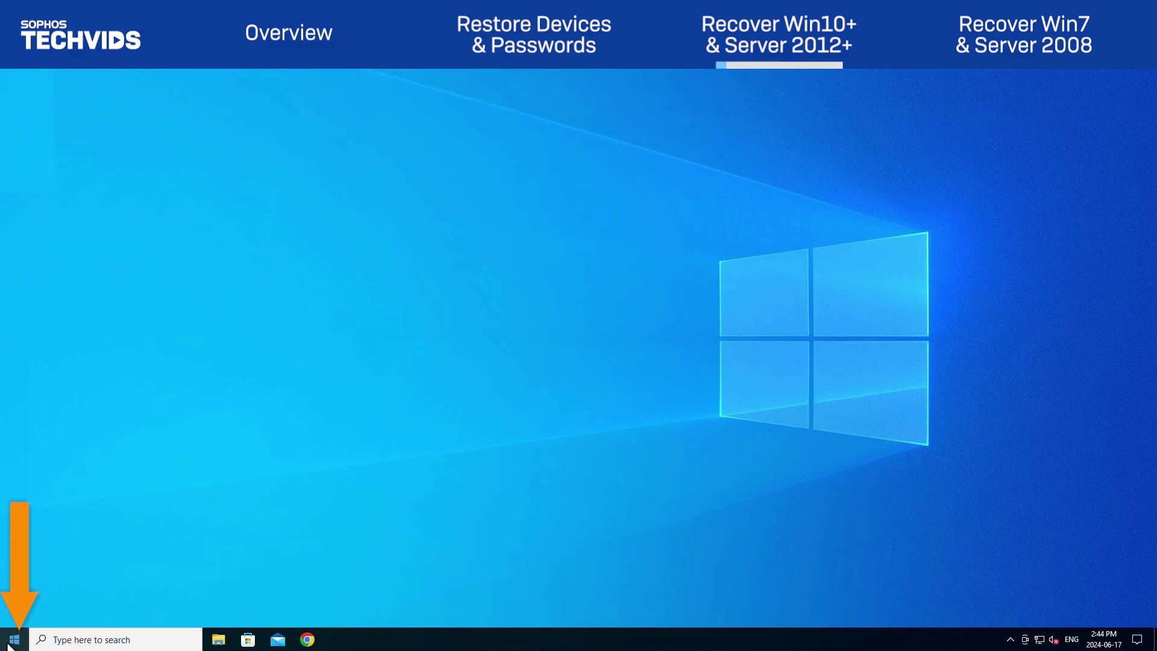
# Go to Settings > Update & Security > Recovery and trigger an Advanced startup restart
pyautogui.click(10, 642)
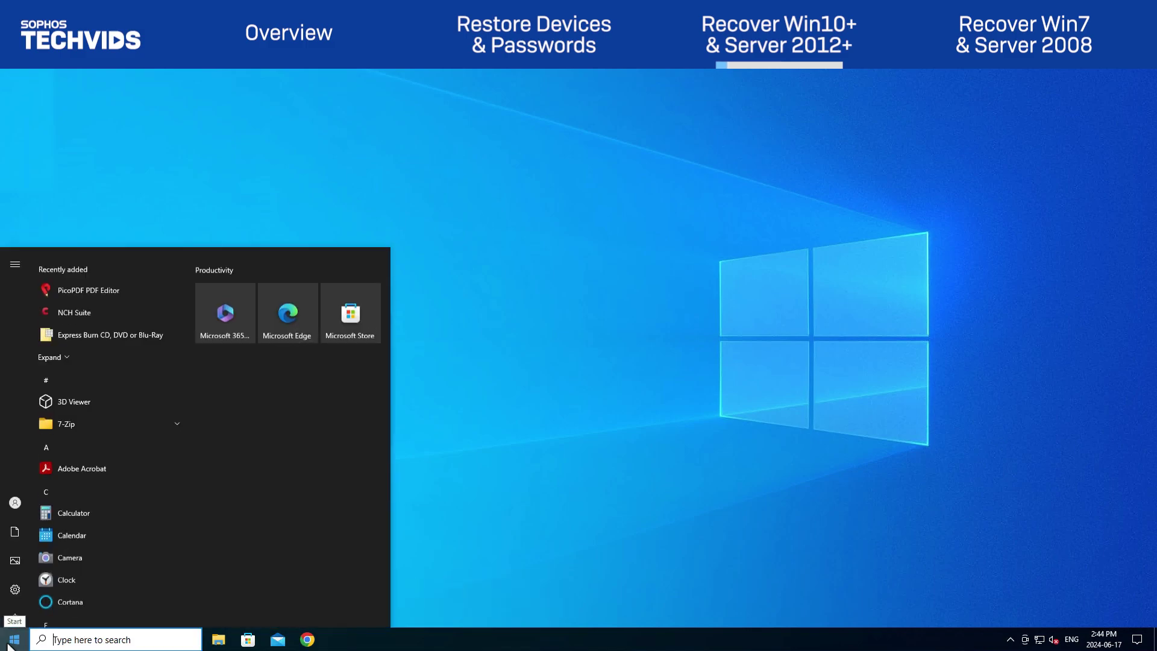
pyautogui.click(19, 580)
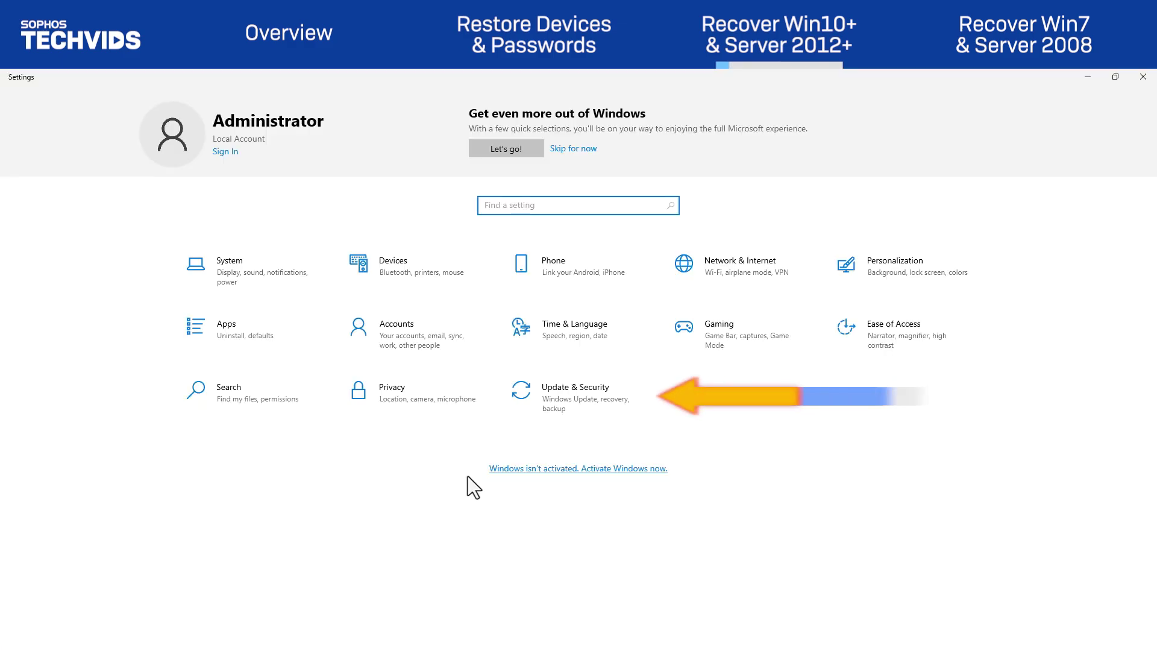
pyautogui.click(581, 389)
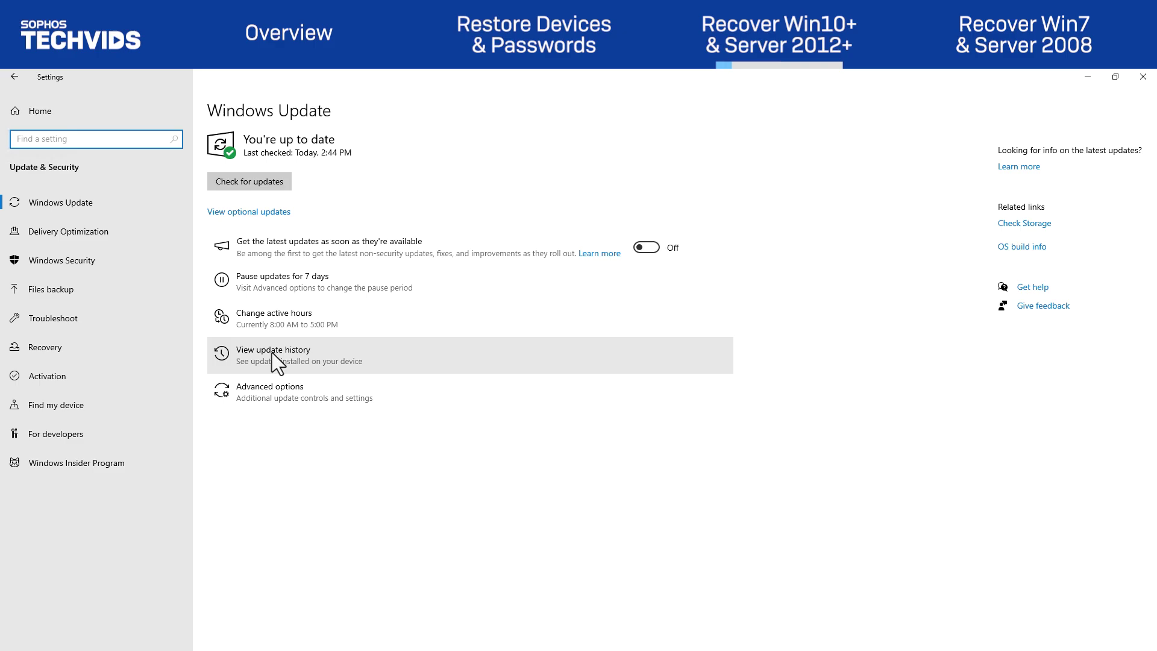
pyautogui.click(78, 344)
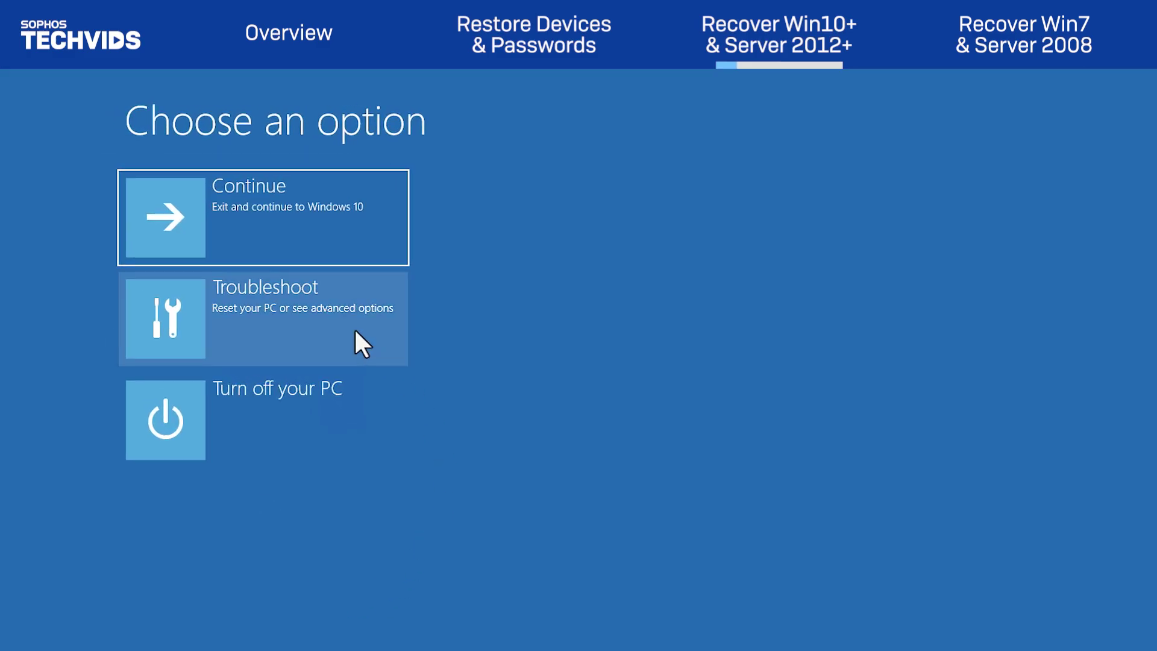
# Open Command Prompt from Troubleshoot > Advanced options, signing in as Administrator with the account password
pyautogui.click(305, 291)
pyautogui.click(346, 325)
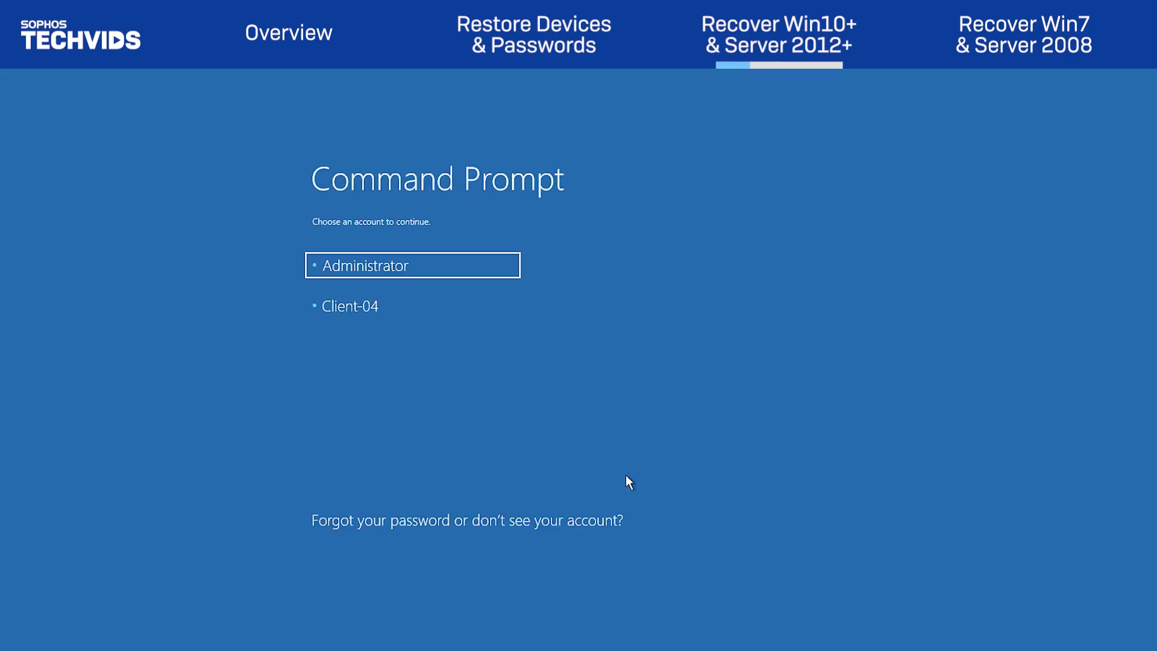
pyautogui.click(478, 268)
pyautogui.write('••')
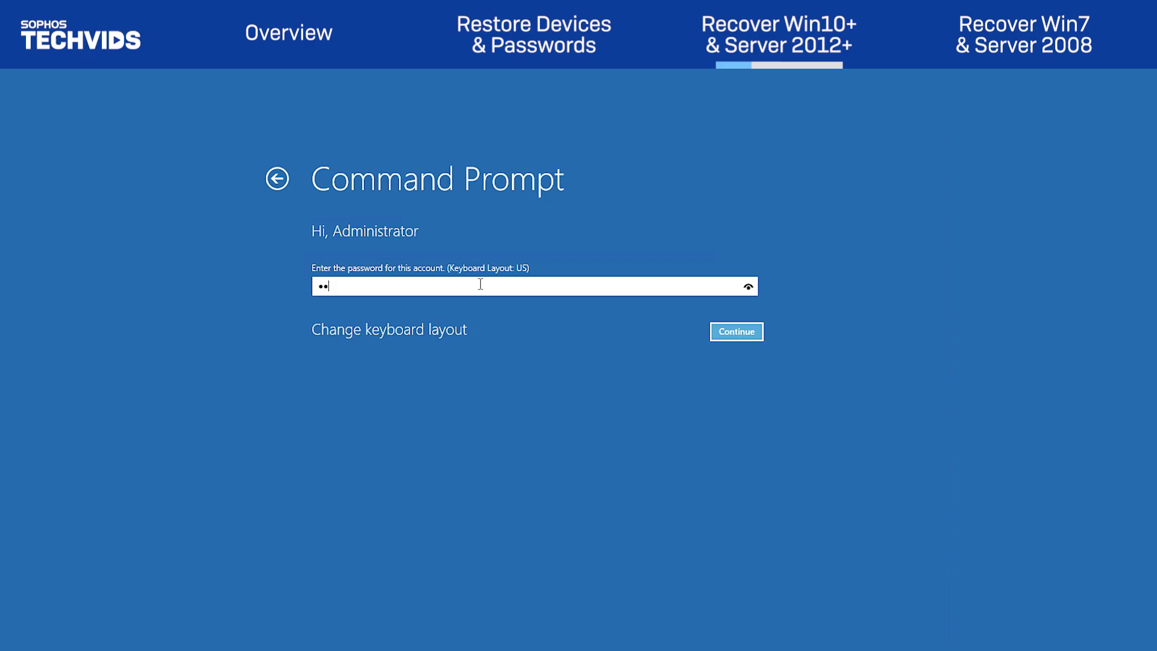
pyautogui.write('•••••')
pyautogui.press('Return')
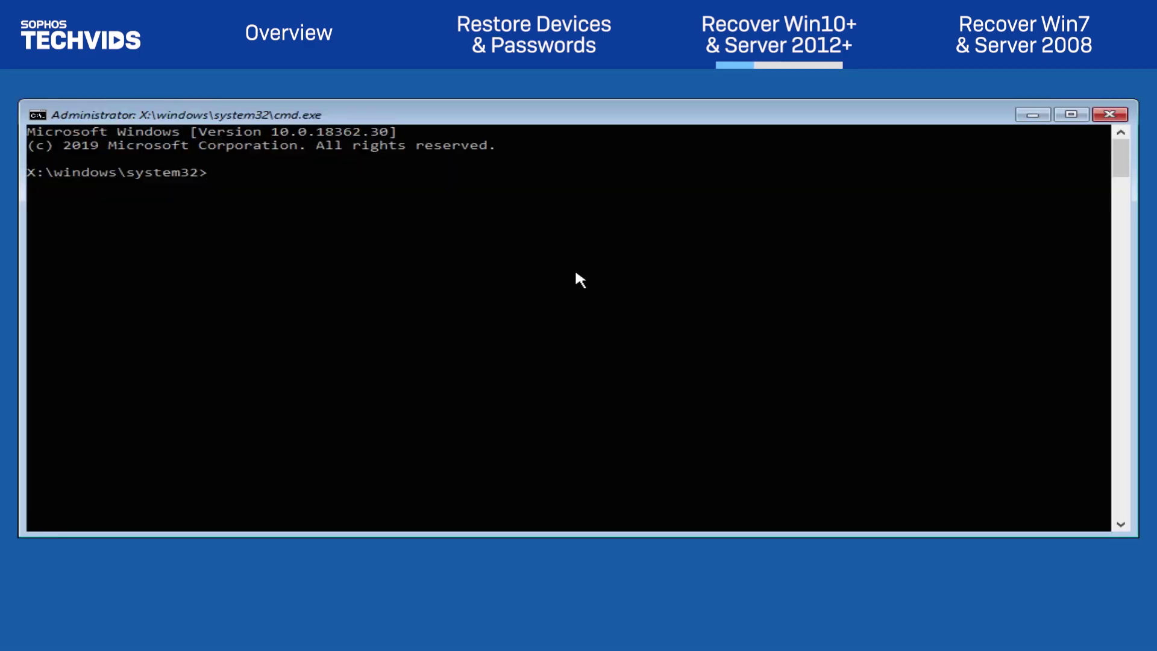
# List drive C, then use DiskPart's list volume to identify D as the 31 GB Windows volume
pyautogui.write('C:')
pyautogui.press('Return')
pyautogui.write('dir')
pyautogui.press('Return')
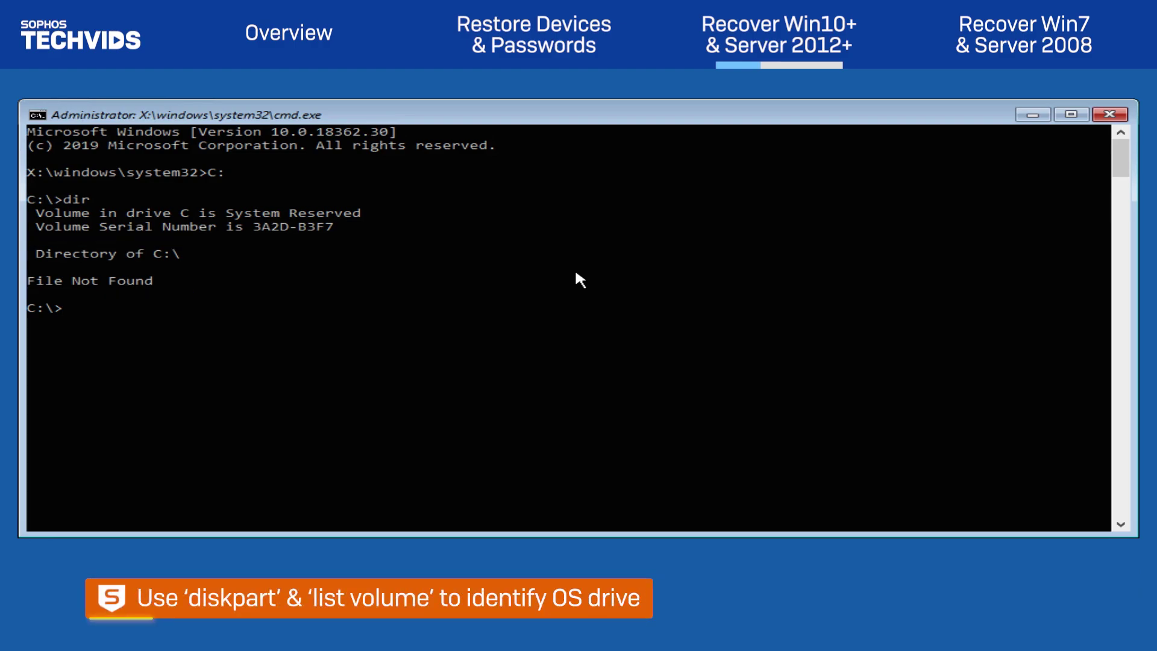
pyautogui.write('diskpart')
pyautogui.press('Return')
pyautogui.write('list volume')
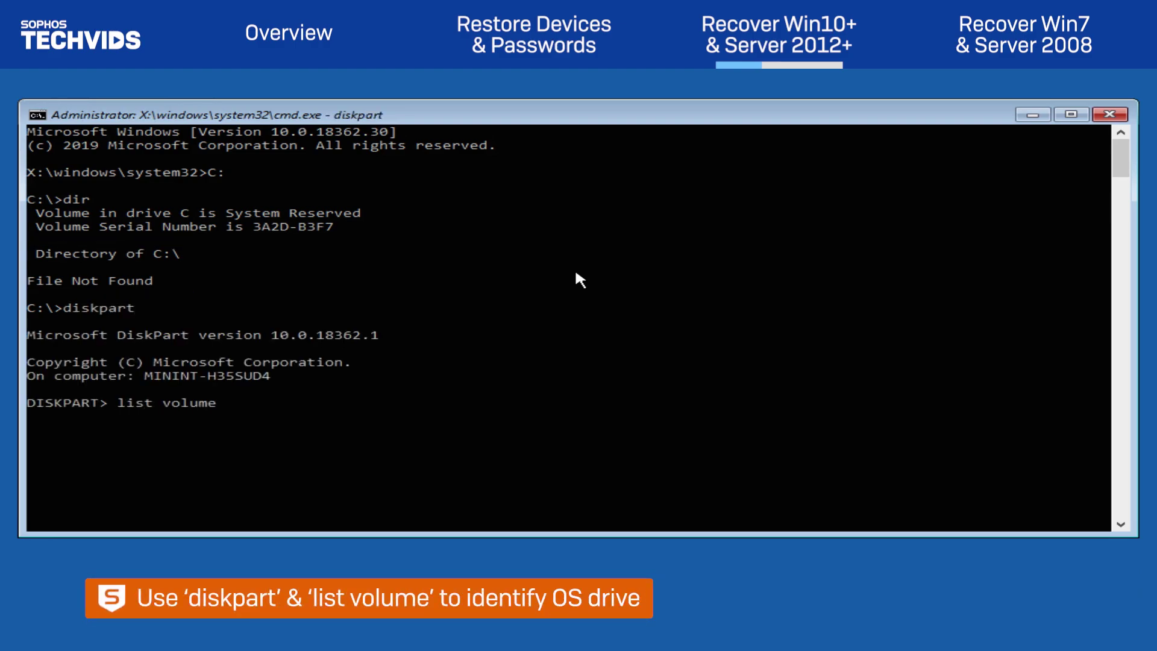
pyautogui.press('Return')
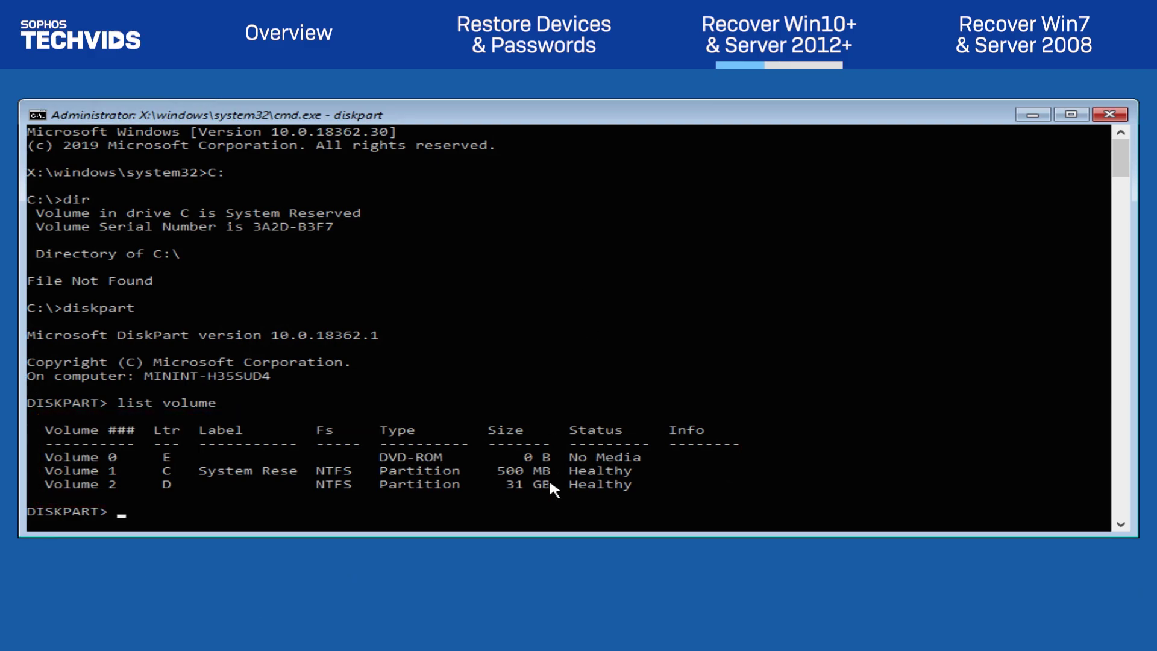
pyautogui.write('exit')
pyautogui.press('Return')
# Move to D:\Windows\system32\drivers and enter 'ren SophosED.sys SophosED.sys.old'
pyautogui.write('D:')
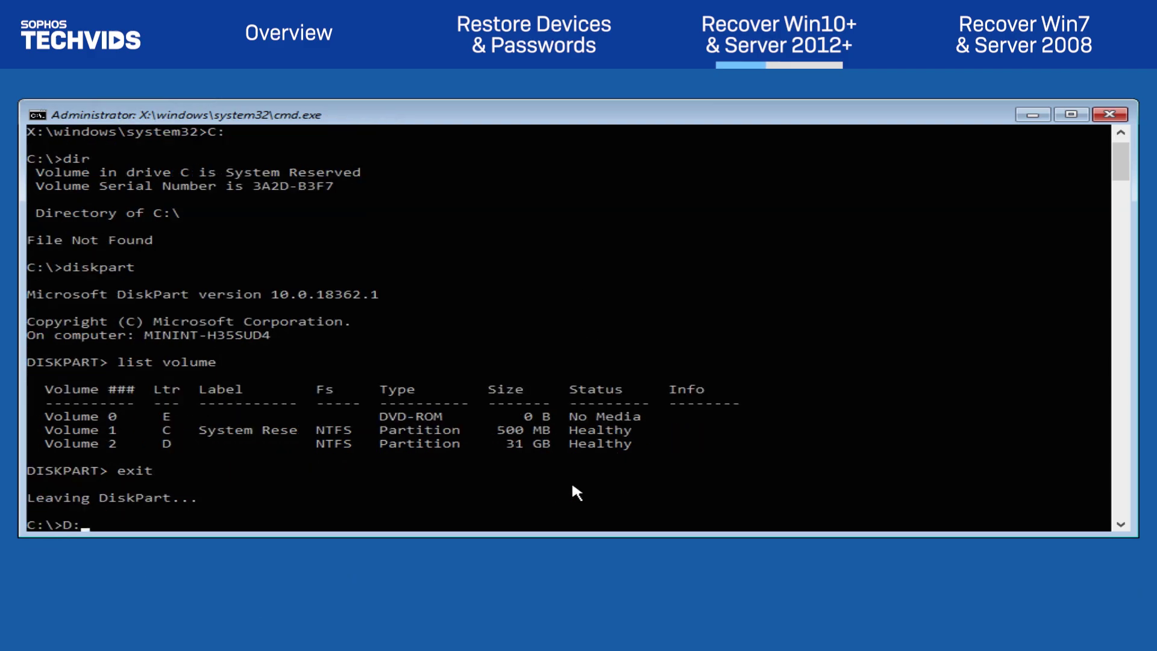
pyautogui.press('Return')
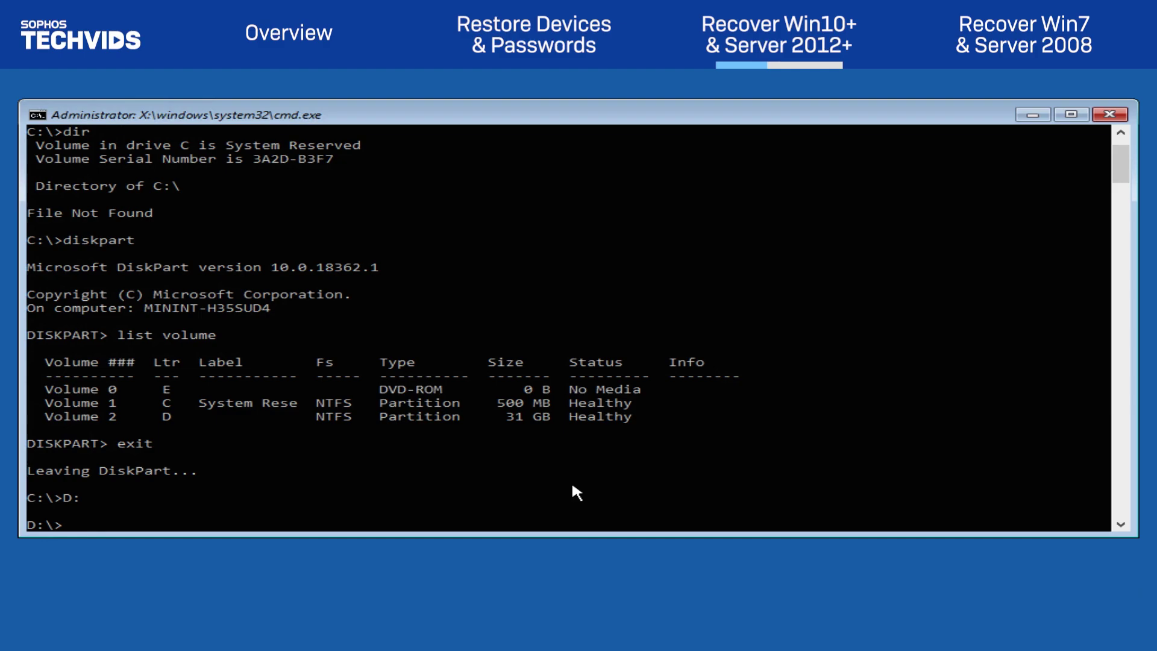
pyautogui.write('cd Windows\\system32\\d')
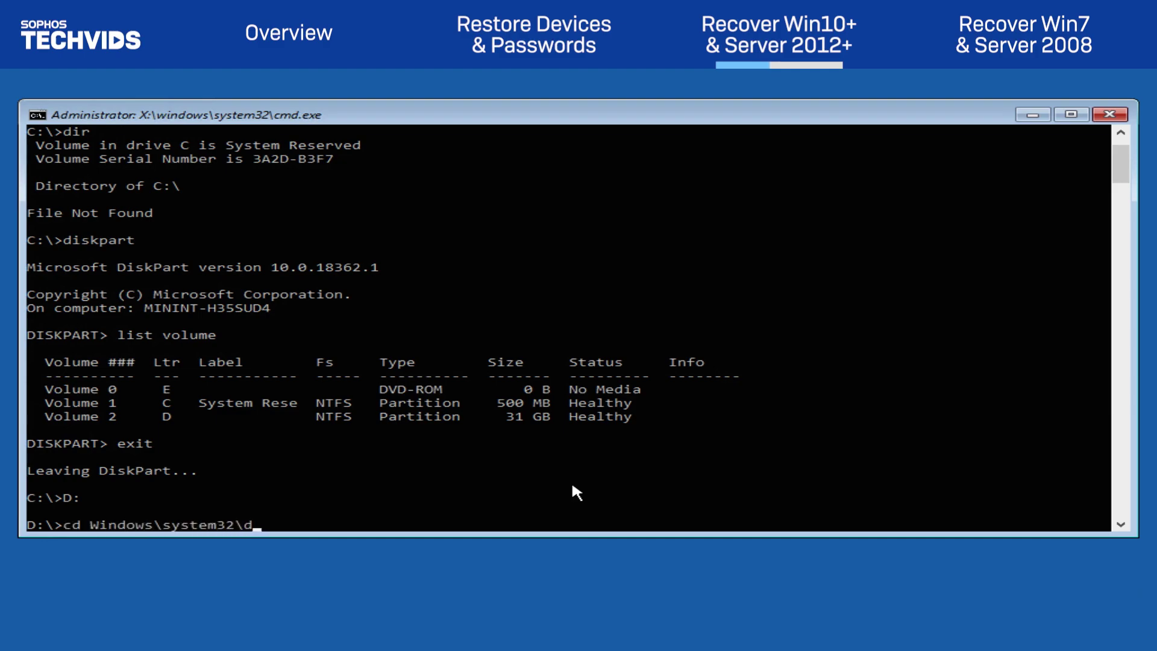
pyautogui.write('rivers')
pyautogui.press('Return')
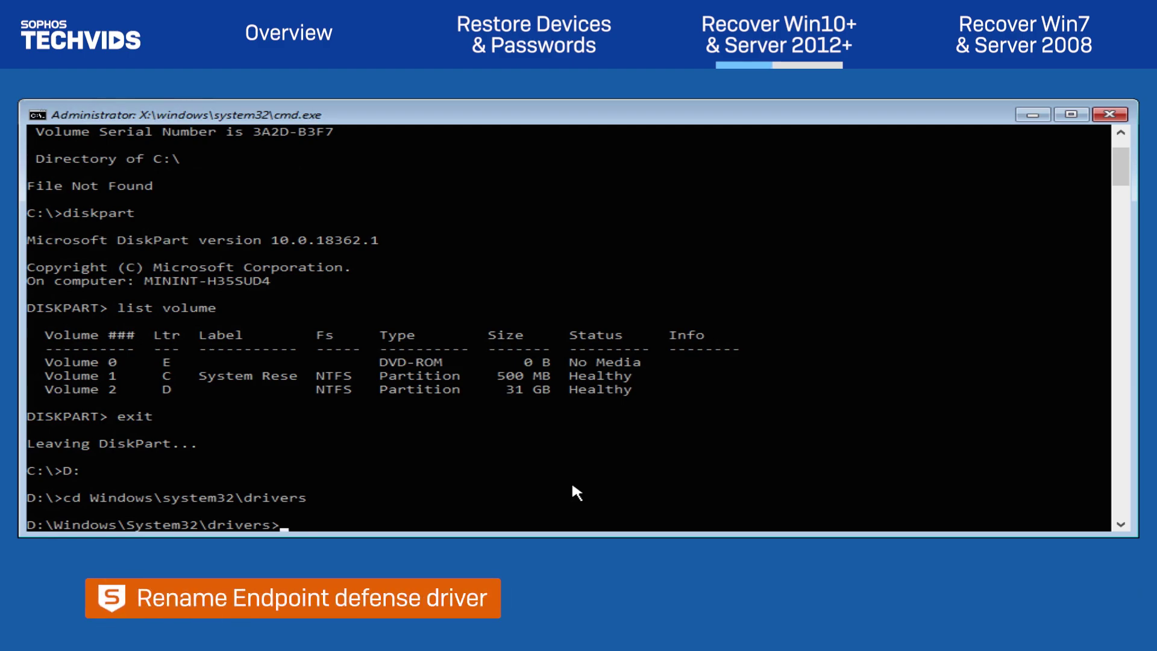
pyautogui.write('ren SophosED.sys SophosED.sys.old')
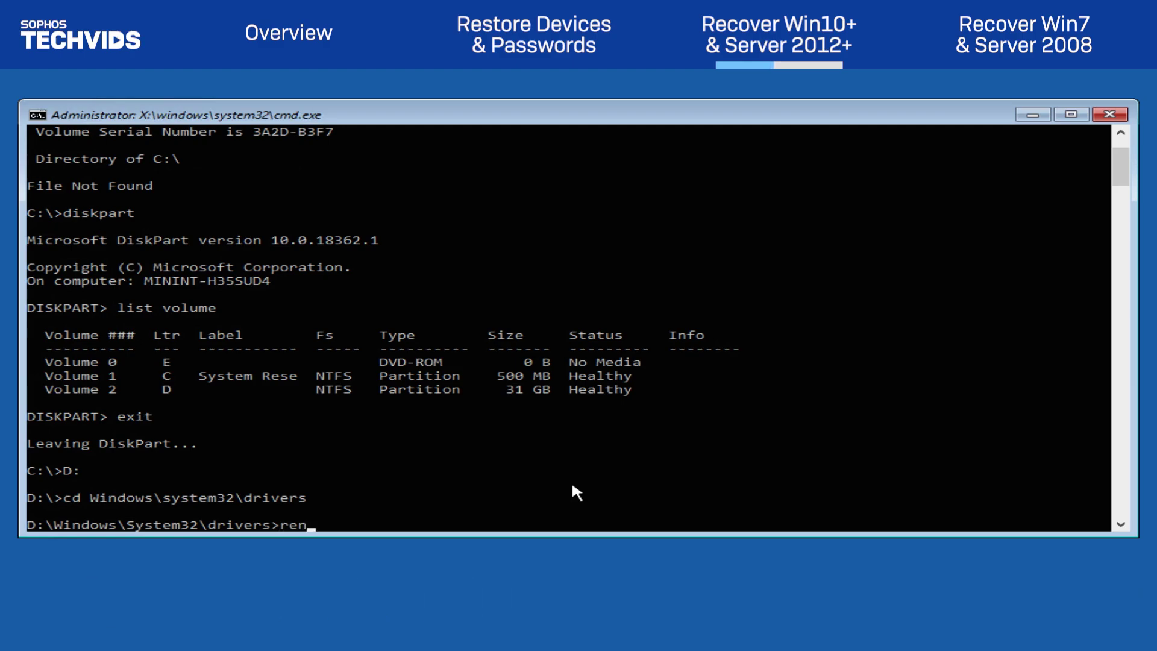
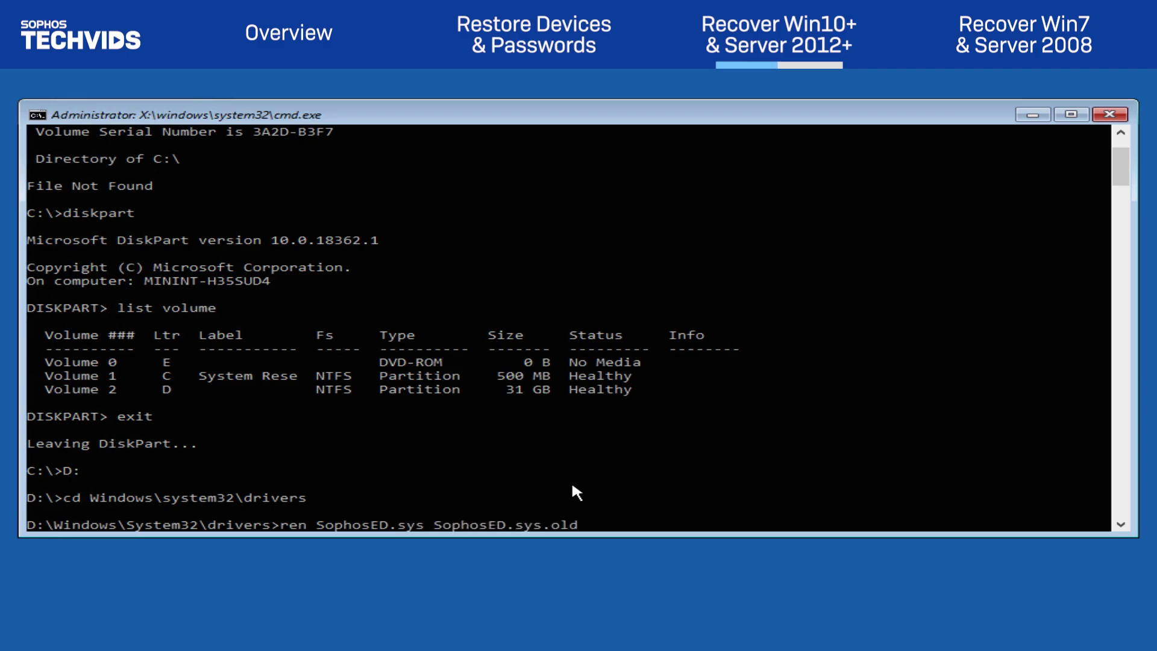
# Rename SophosED.sys to SophosED.sys.old, exit the recovery prompt and continue booting Windows 10
pyautogui.press('Return')
pyautogui.write('exit')
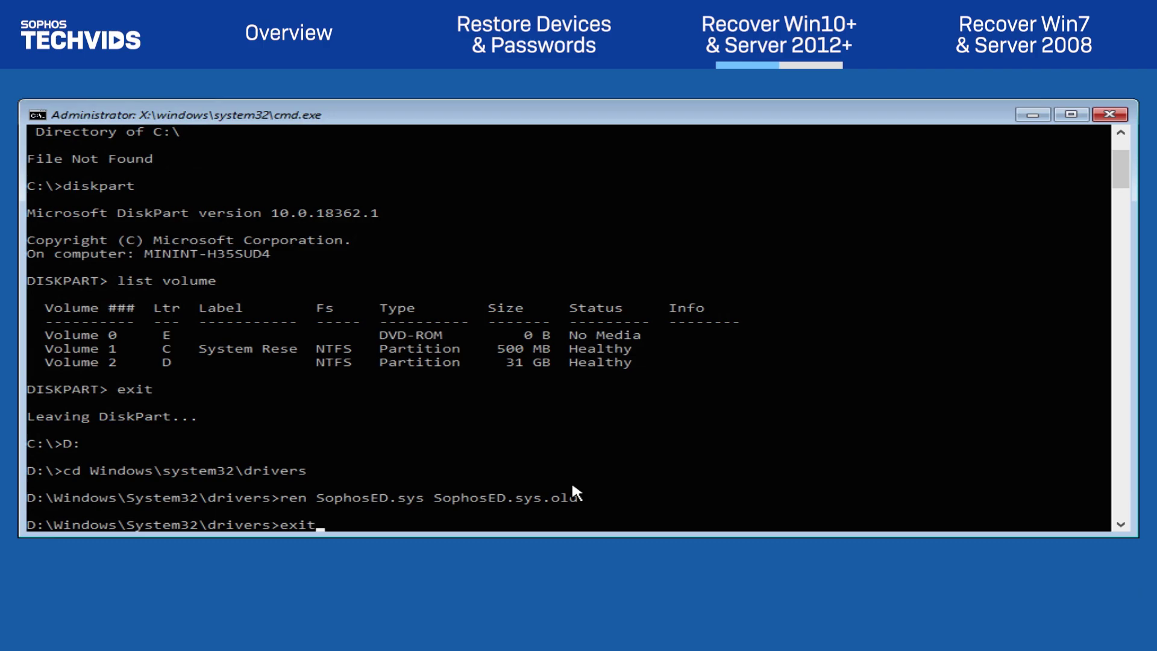
pyautogui.press('Return')
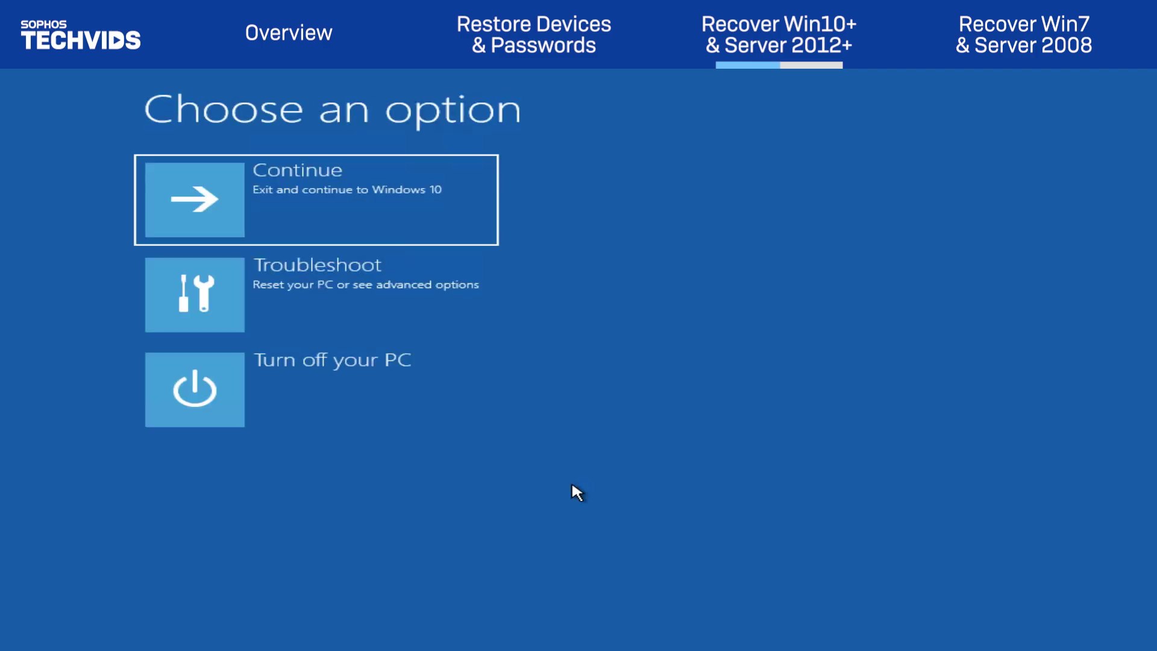
pyautogui.click(392, 221)
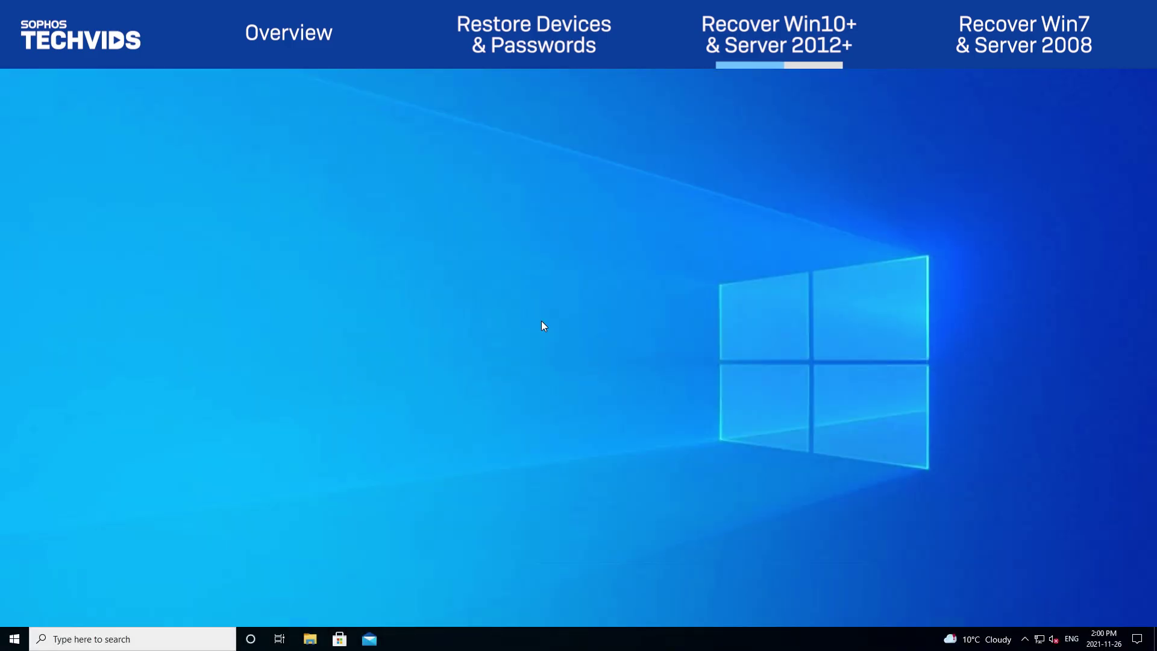
# Search for regedit and launch it, approving the administrator prompt
pyautogui.click(135, 639)
pyautogui.write('re')
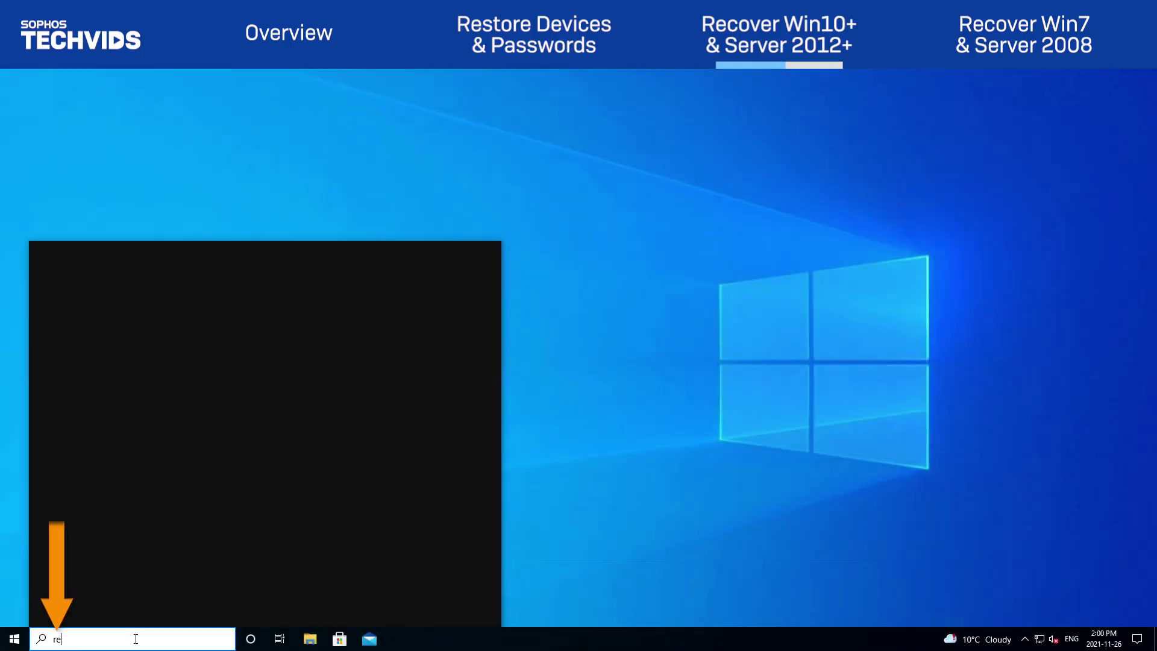
pyautogui.write('gedit')
pyautogui.click(143, 307)
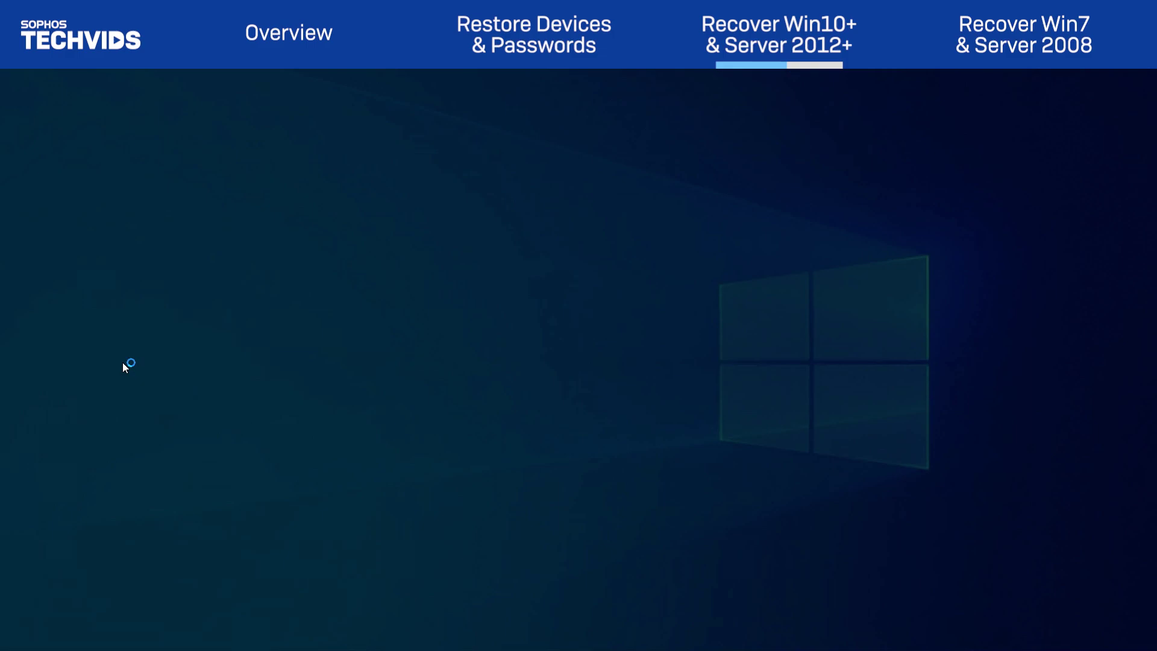
pyautogui.click(558, 401)
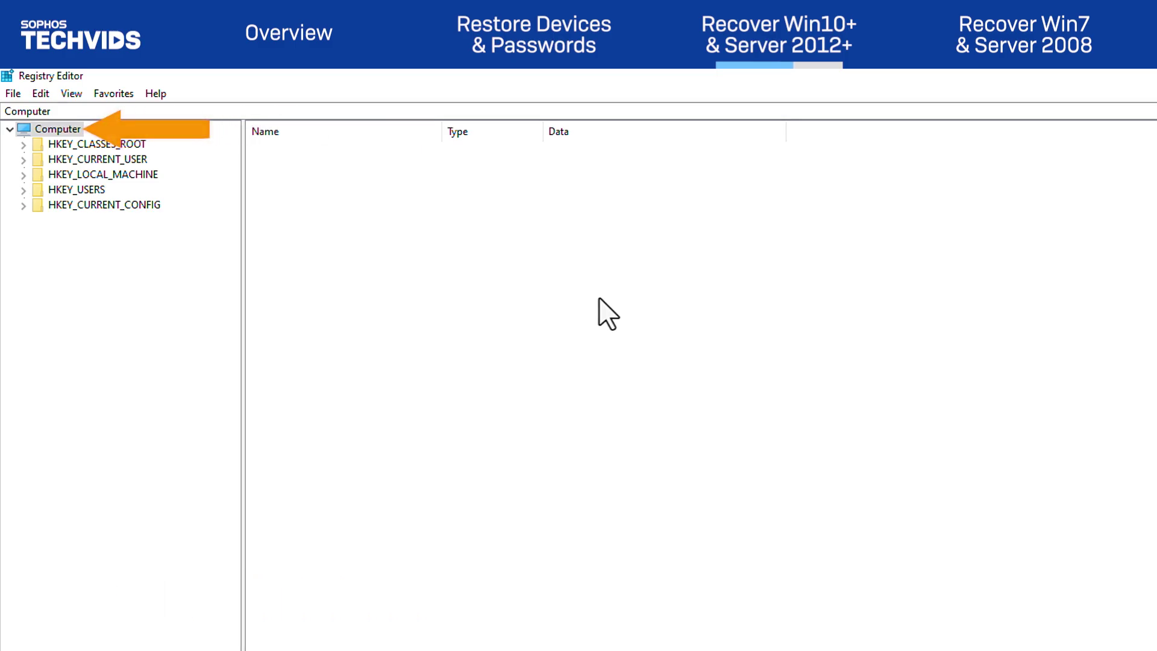
# Export the whole Computer registry to a file named RegBackup-2024-06-17
pyautogui.rightClick(53, 133)
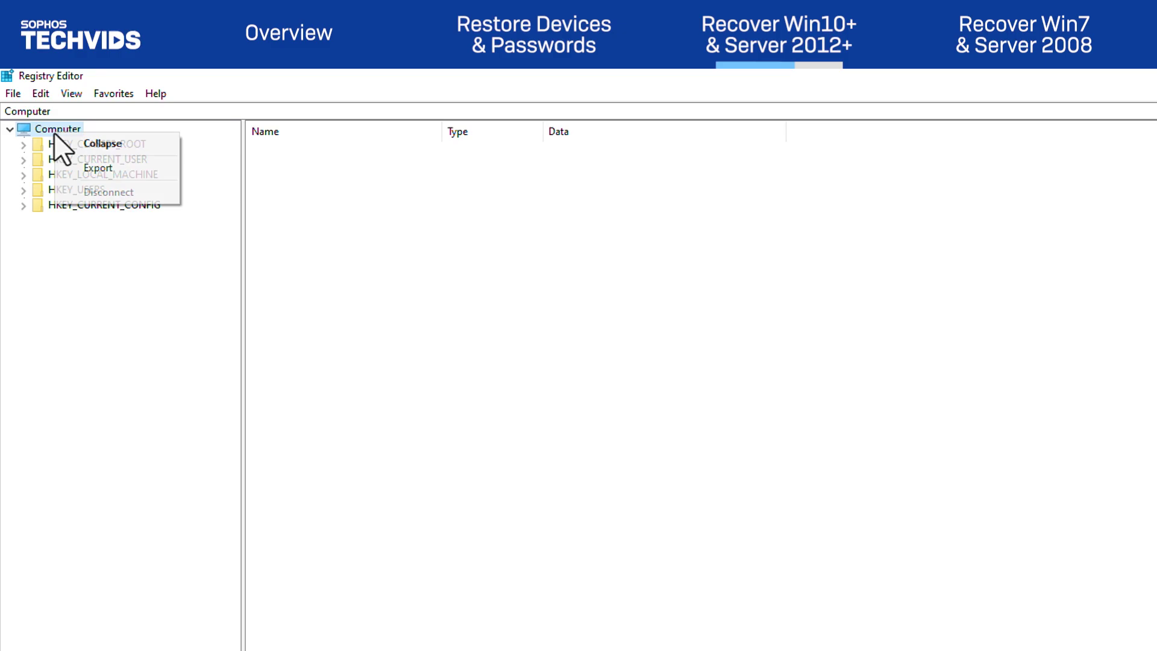
pyautogui.click(96, 169)
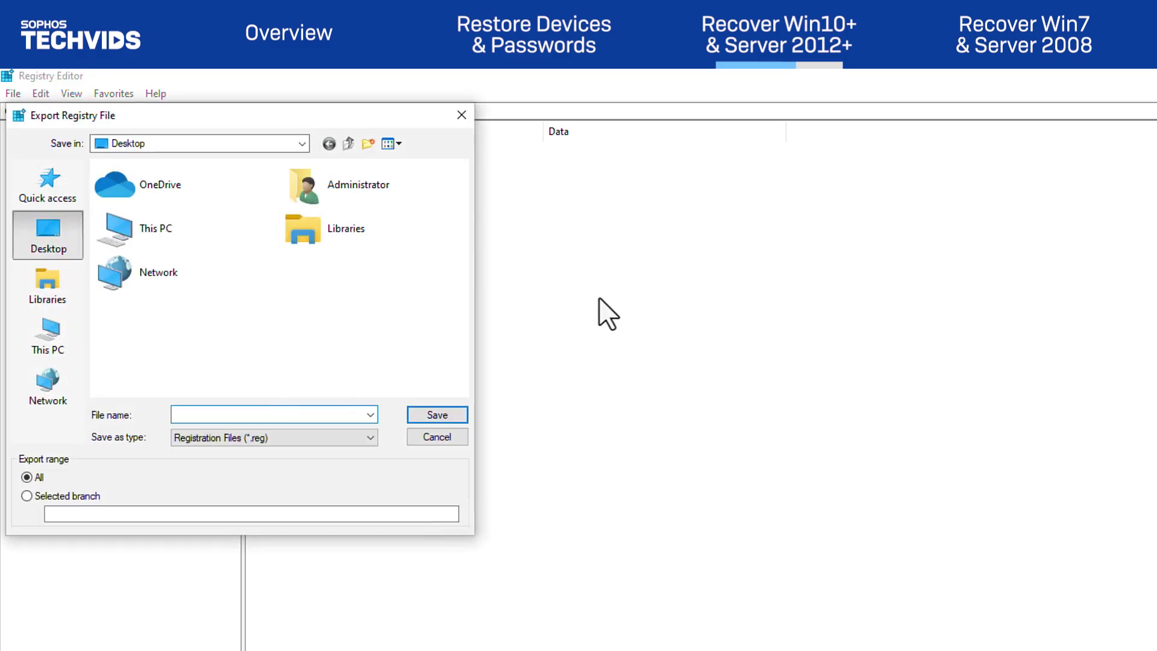
pyautogui.write('RegBackup-2024-06-17')
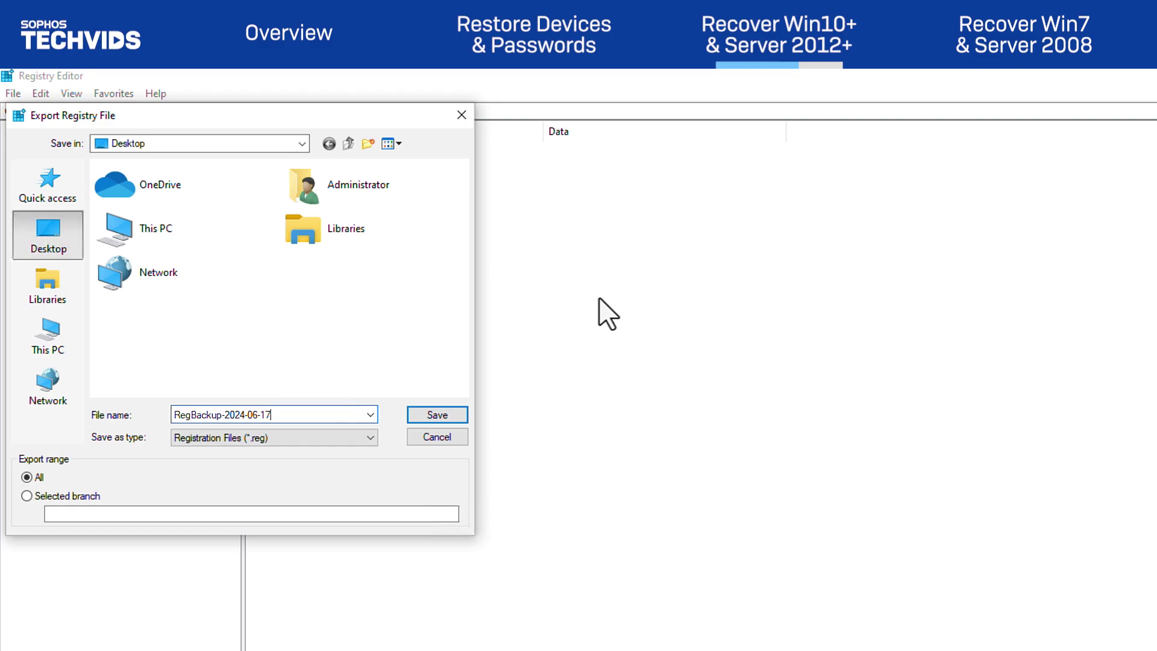
pyautogui.press('Return')
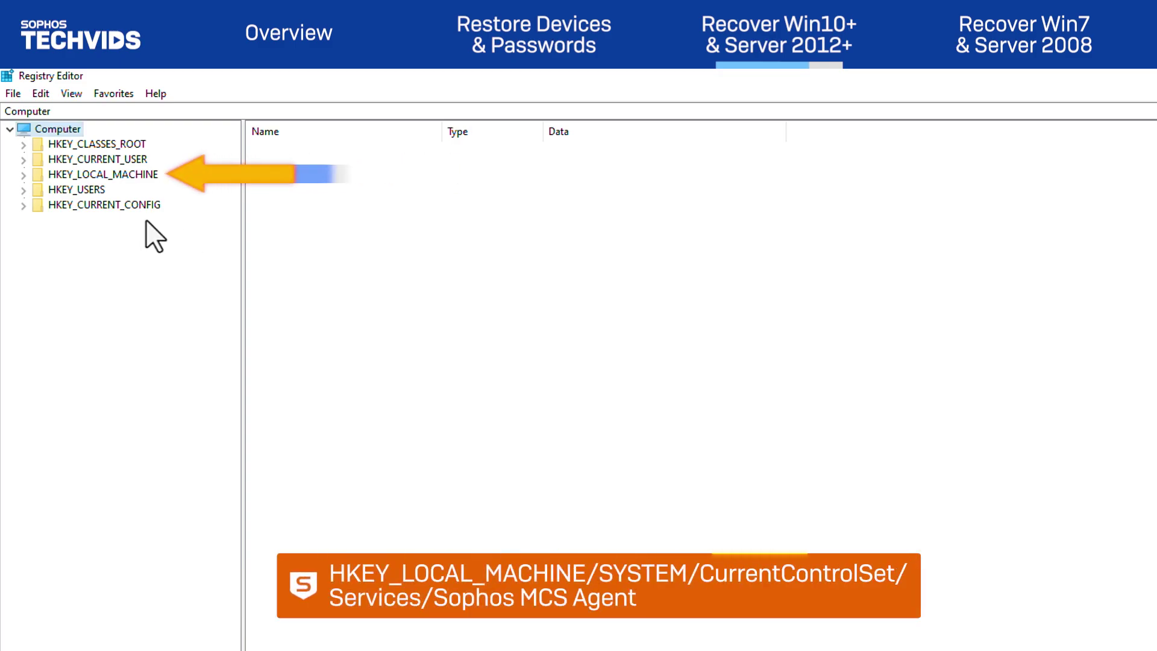
# Under HKLM\SYSTEM\CurrentControlSet\Services, change Sophos MCS Agent's Start value to 4
pyautogui.click(23, 174)
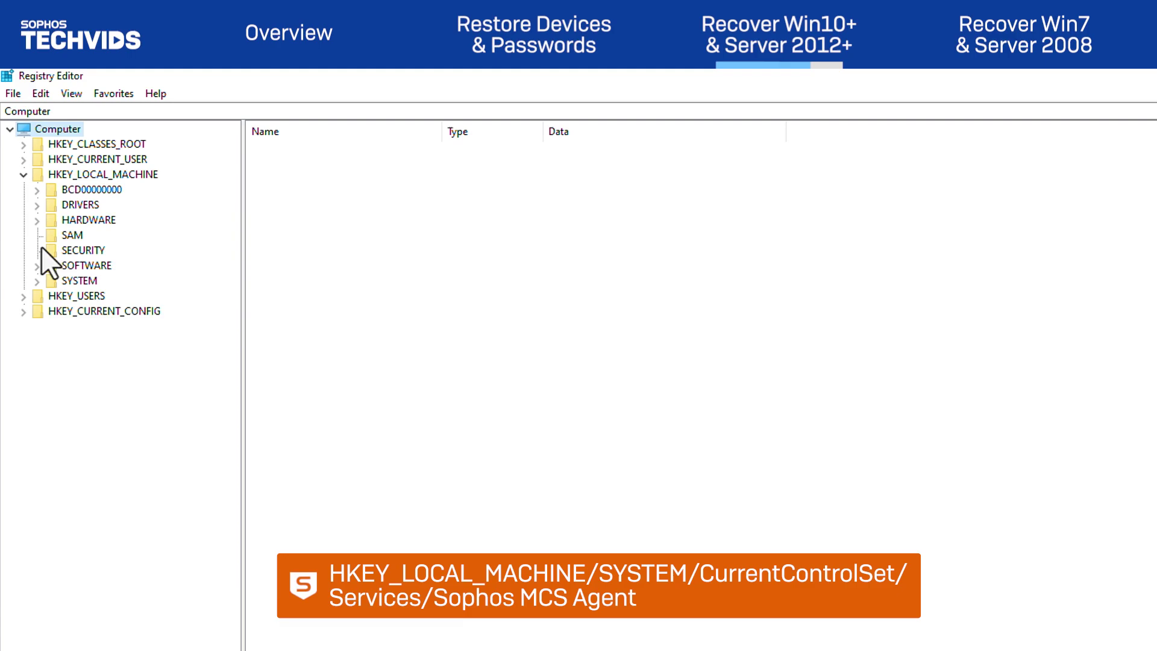
pyautogui.click(37, 281)
pyautogui.click(51, 327)
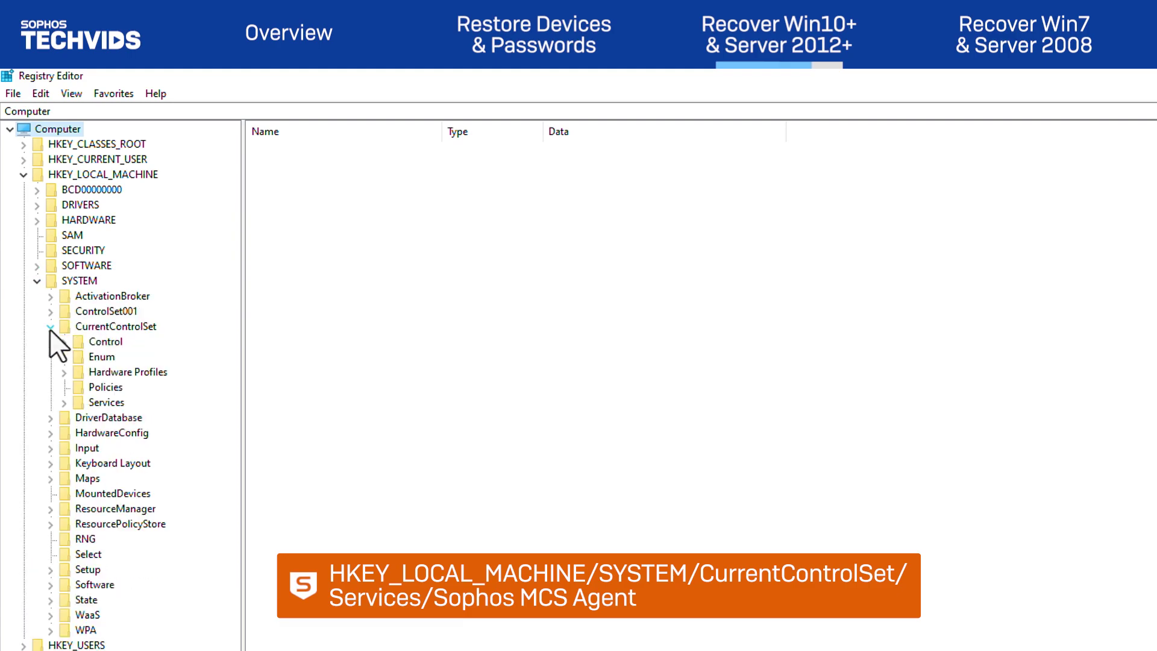
pyautogui.click(64, 402)
pyautogui.press('s')
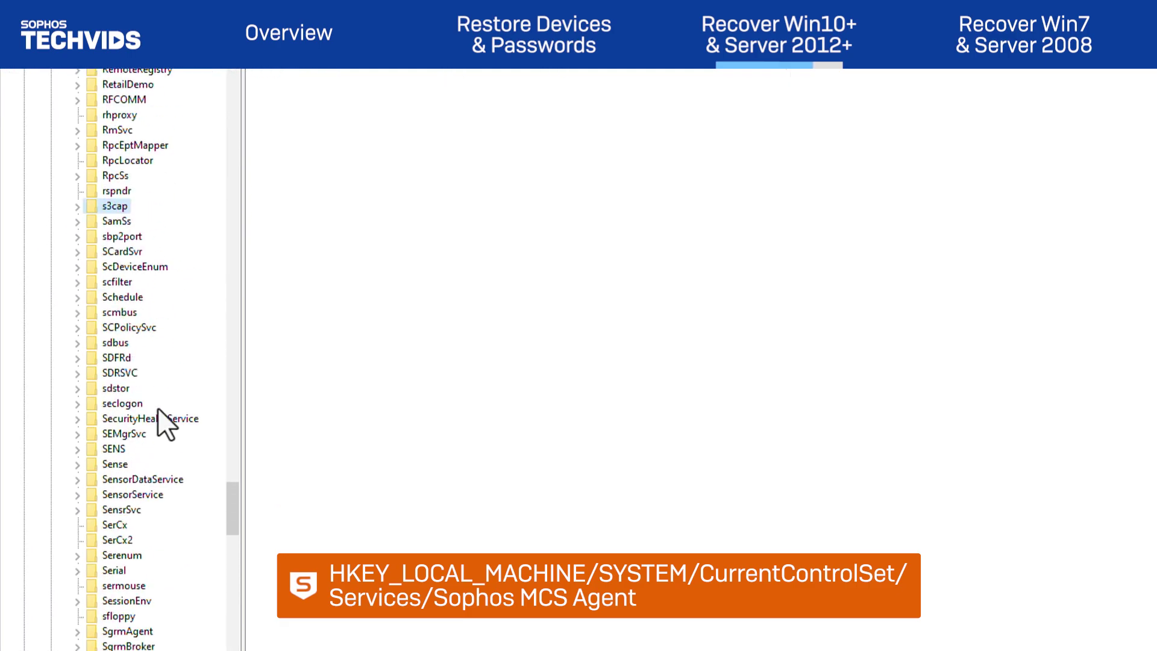
pyautogui.scroll(-7, 166, 337)
pyautogui.scroll(-6, 153, 383)
pyautogui.click(153, 384)
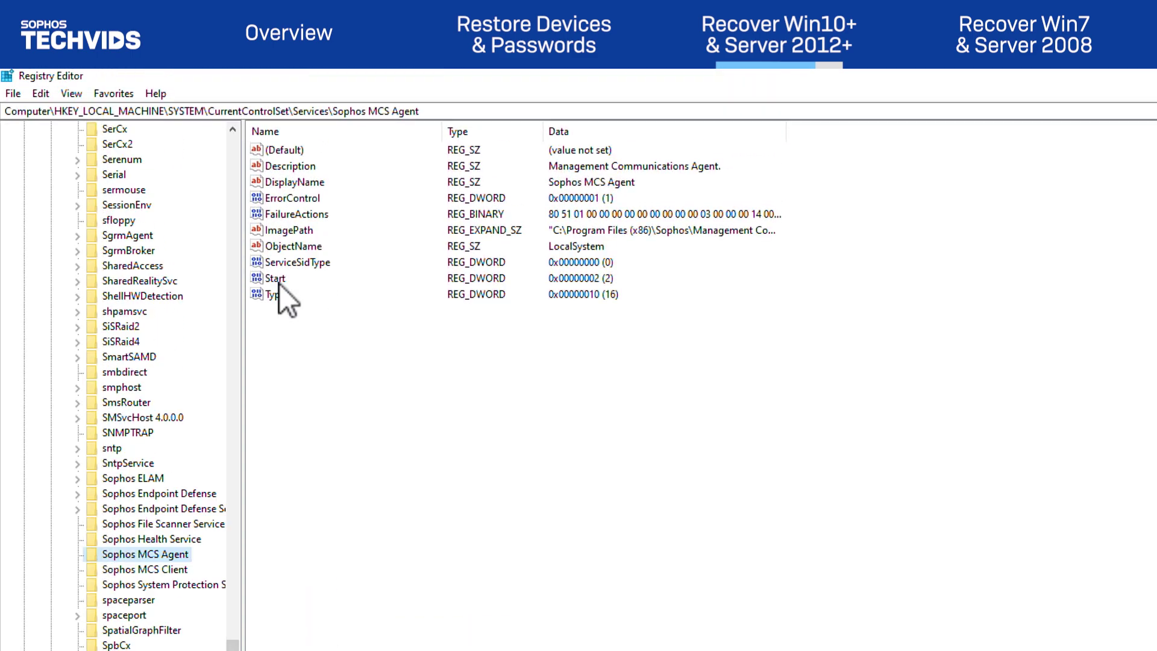
pyautogui.doubleClick(277, 279)
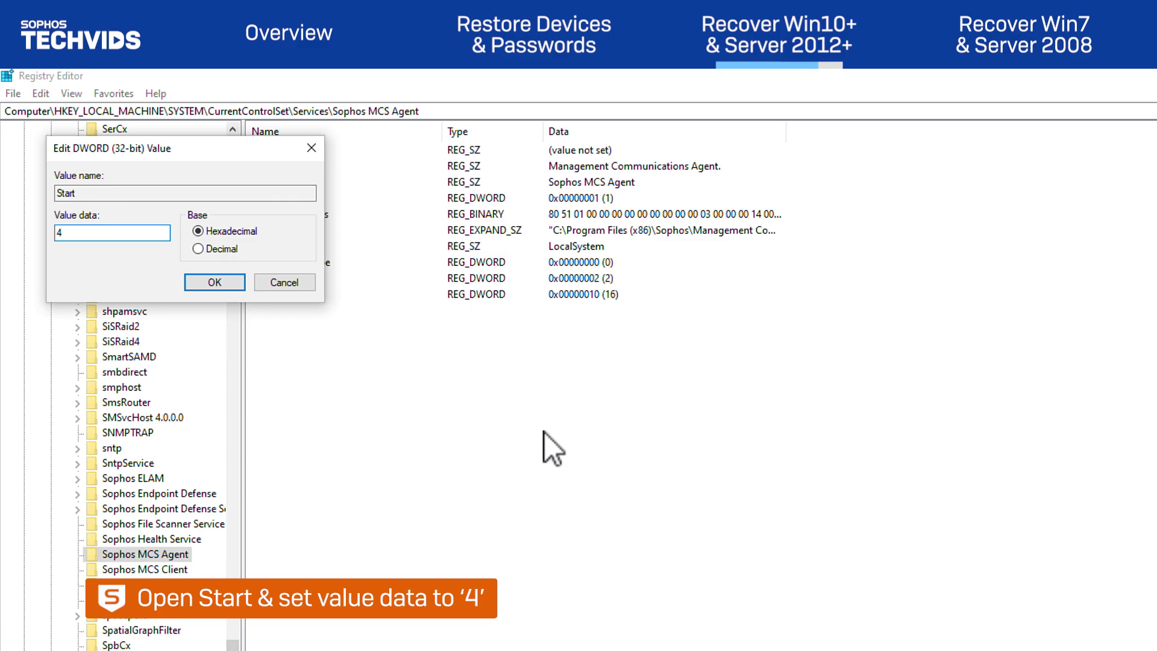
pyautogui.press('Return')
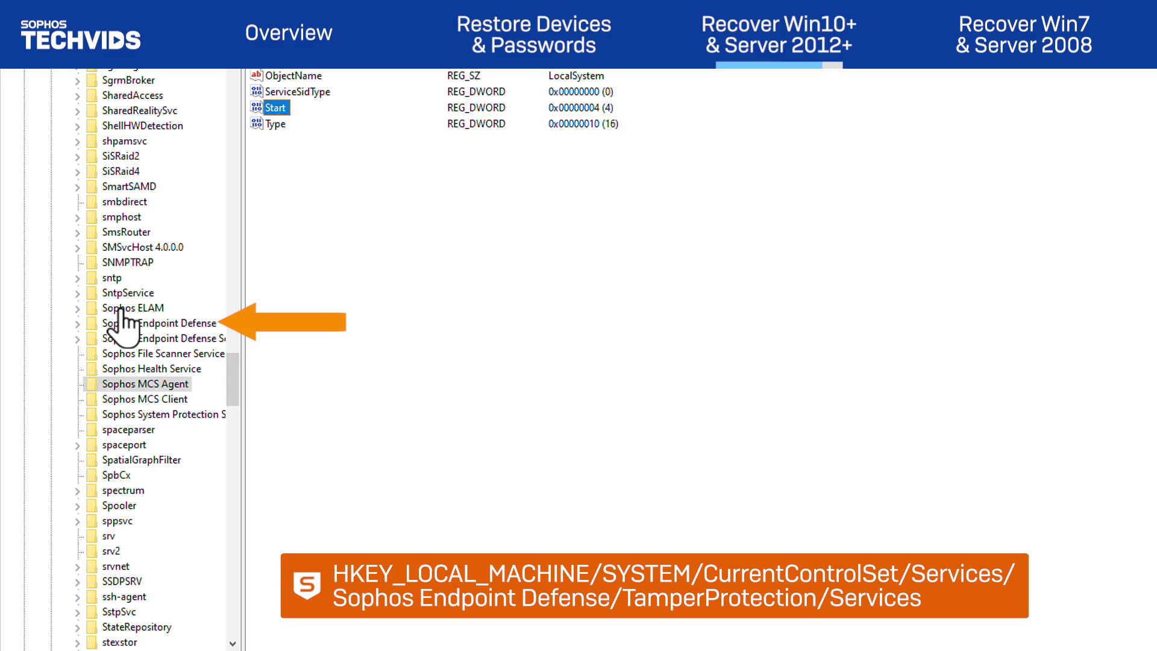
# Set Protected to 0 in Sophos Endpoint Defense\TamperProtection\Services\hmpalert
pyautogui.click(78, 324)
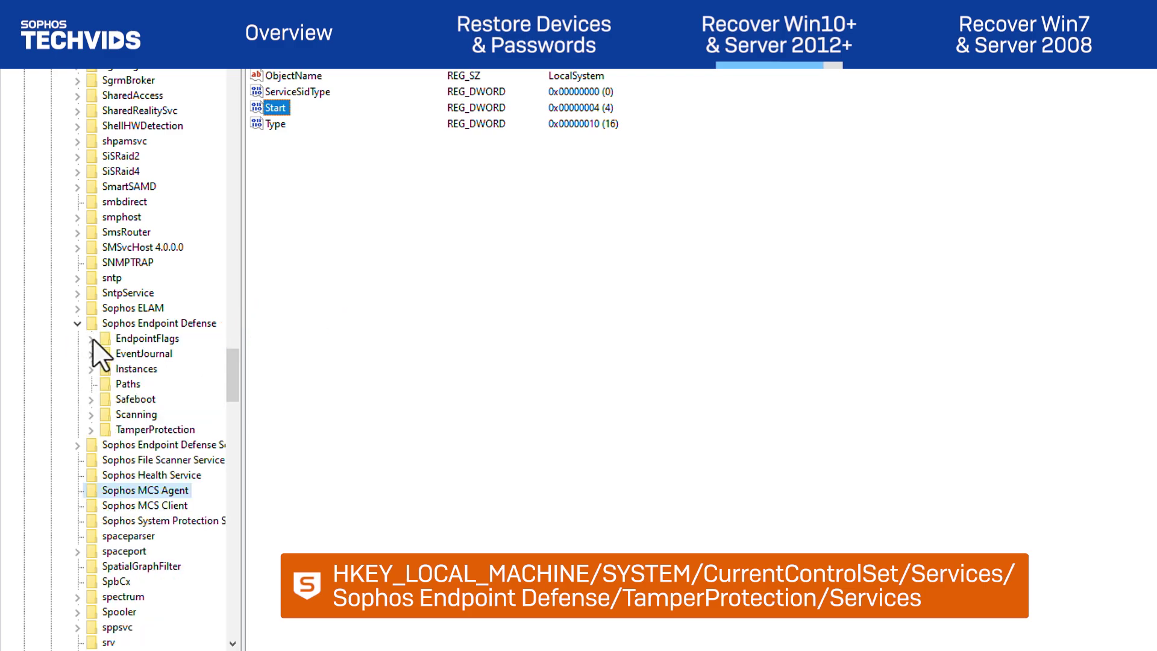
pyautogui.click(90, 431)
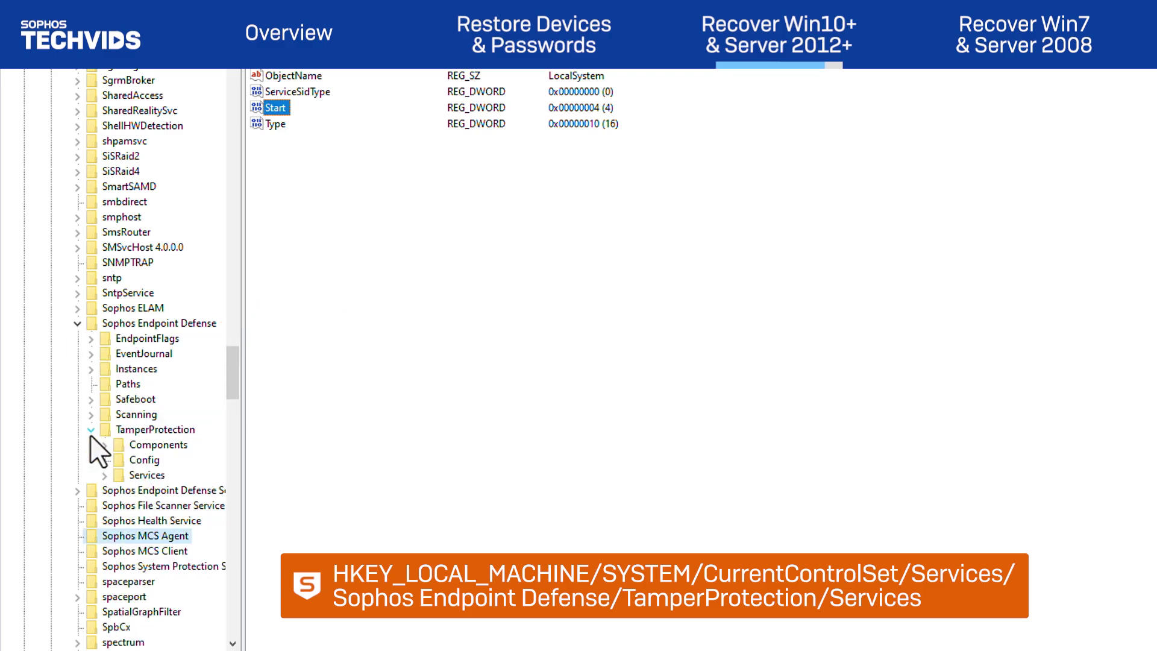
pyautogui.click(104, 476)
pyautogui.click(158, 490)
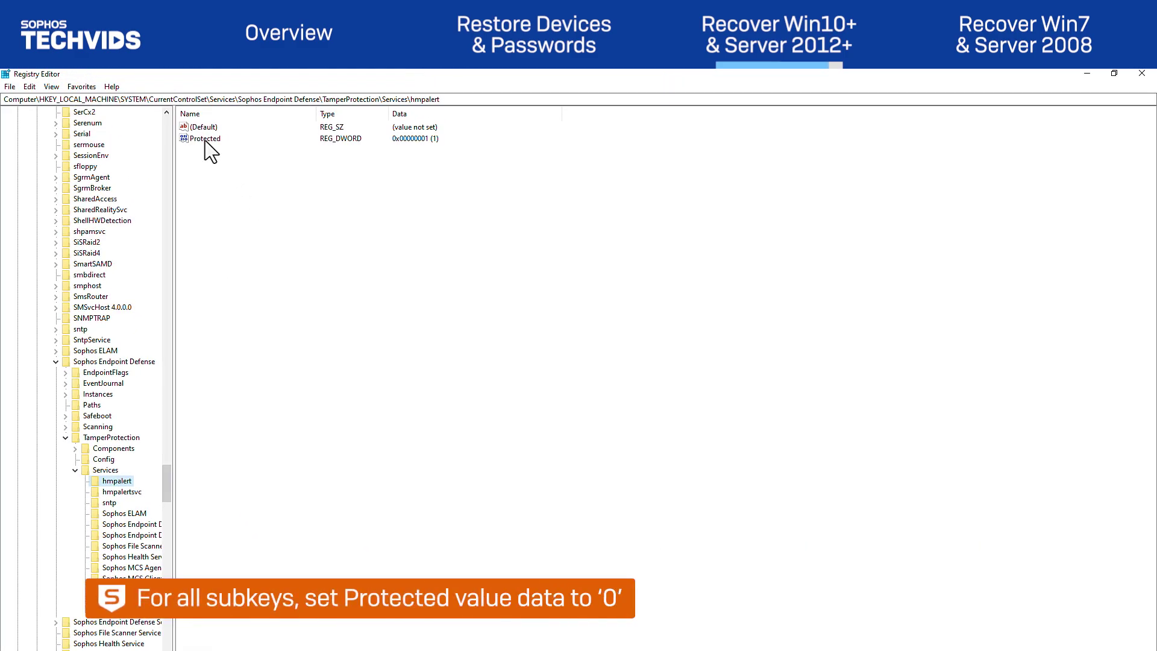
pyautogui.doubleClick(205, 139)
pyautogui.click(106, 214)
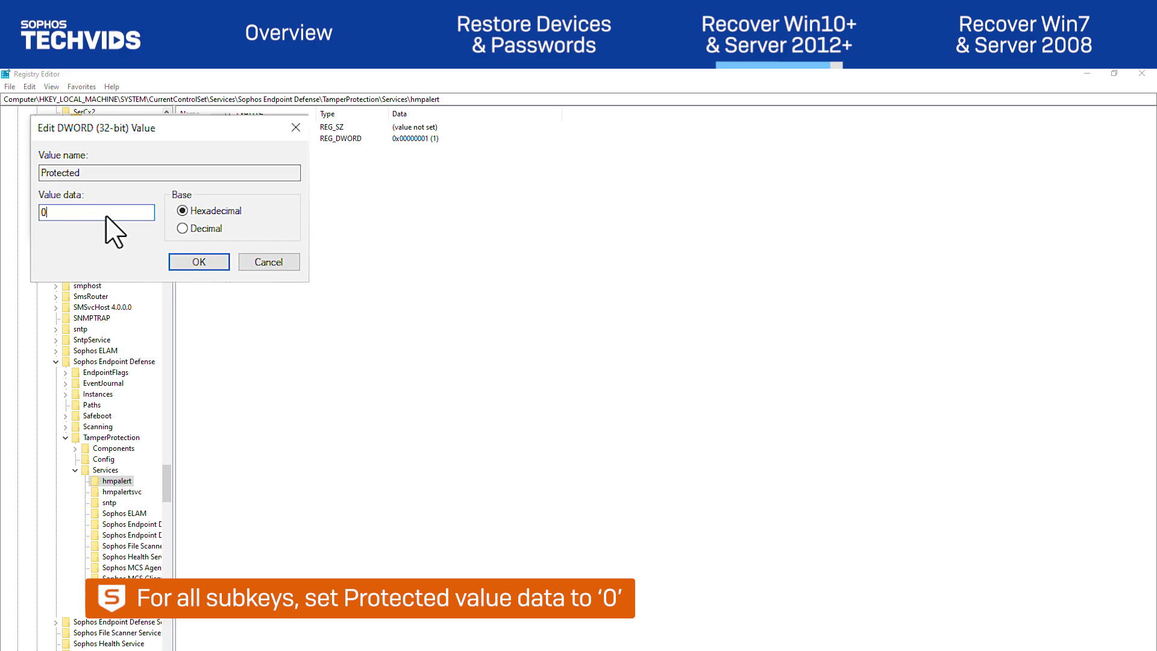
pyautogui.press('Return')
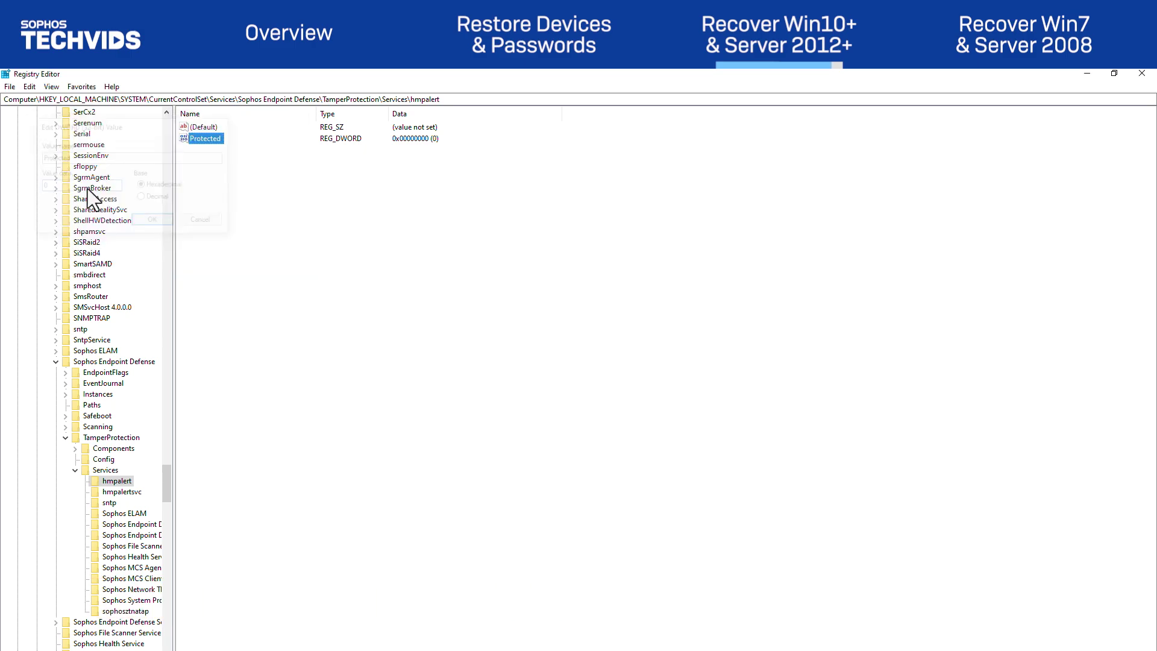
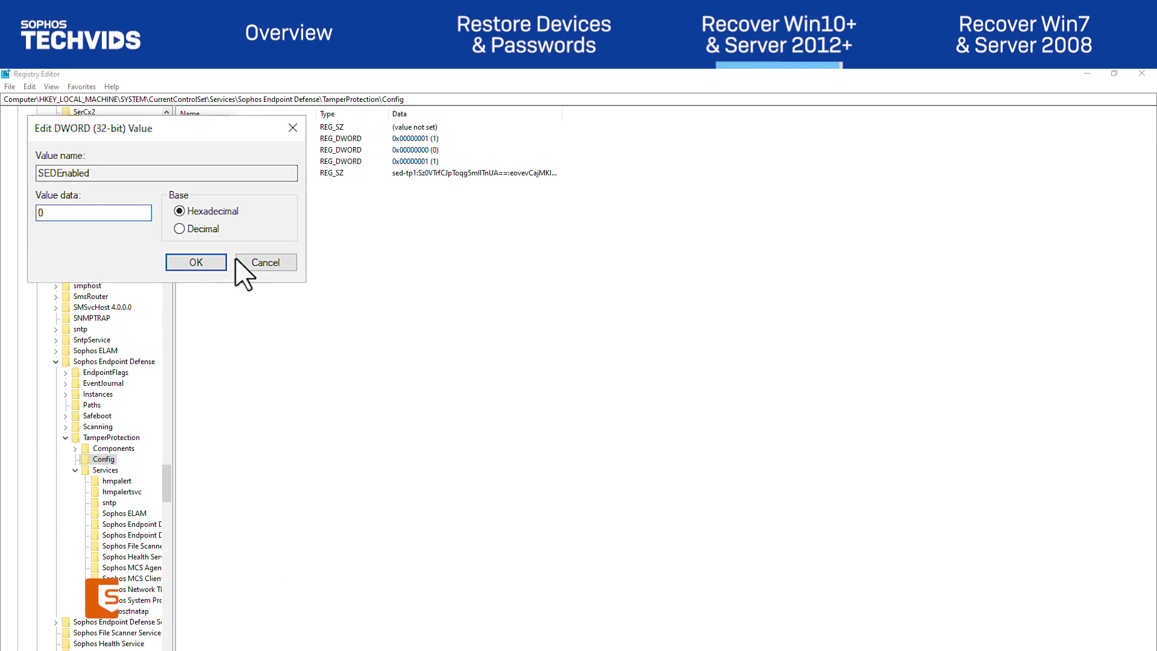
# Confirm SEDEnabled as 0 and restart the Windows 10 machine from the Start menu
pyautogui.click(188, 263)
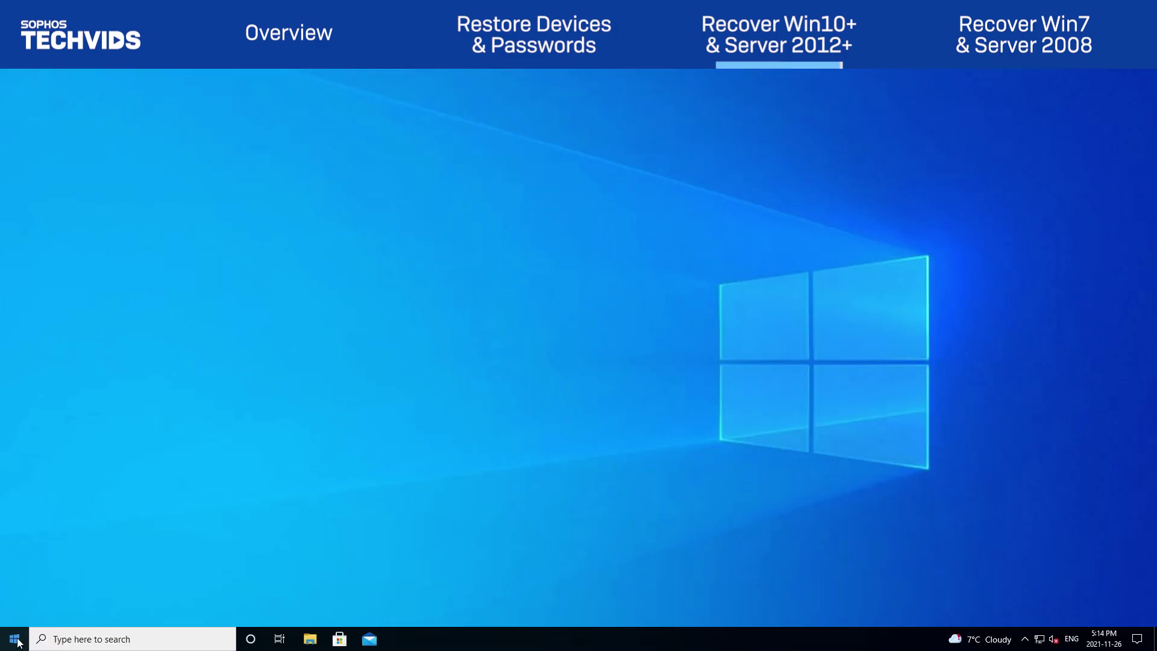
pyautogui.click(14, 639)
pyautogui.click(15, 610)
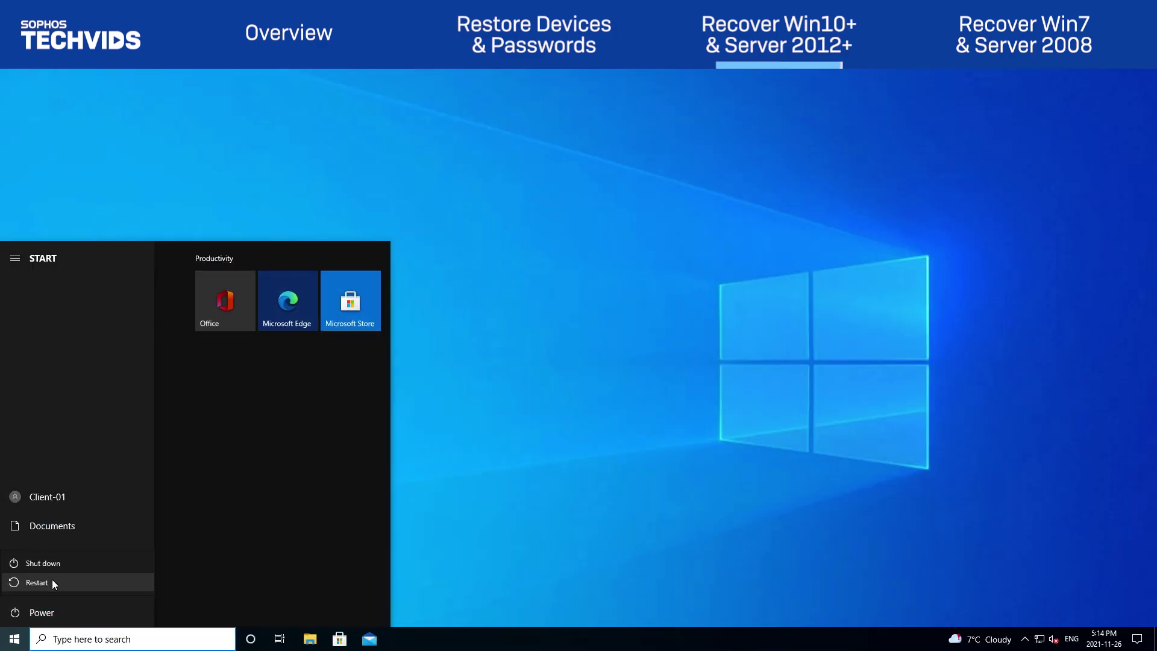
pyautogui.click(52, 580)
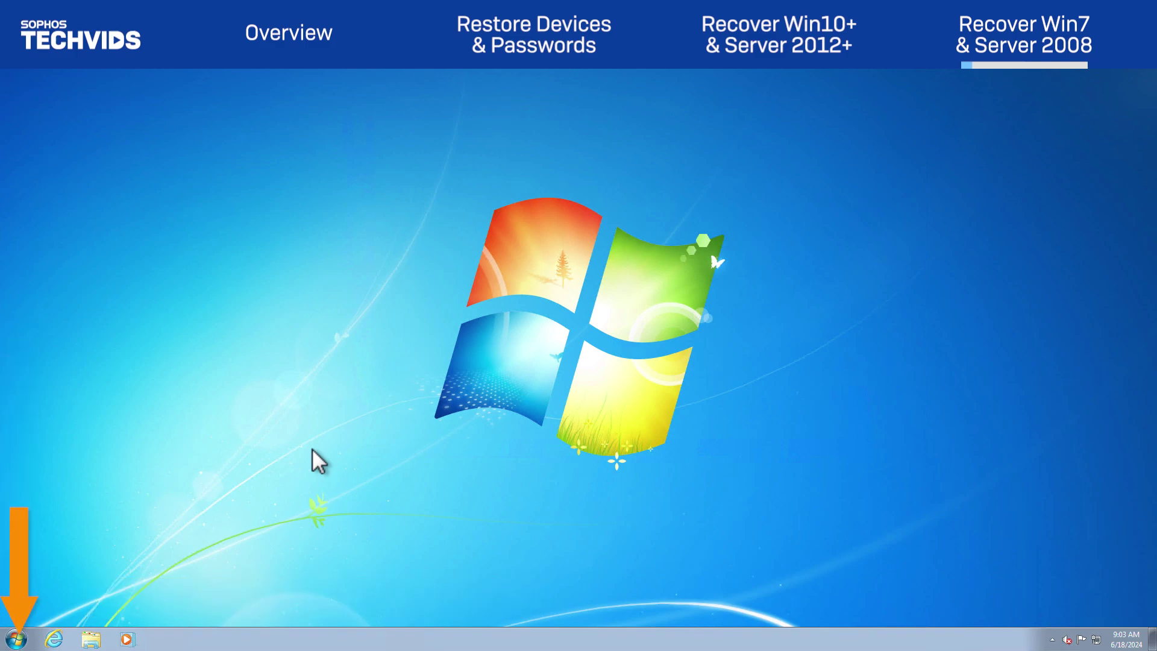
# Restart Windows 7 via the Start menu's Shut down flyout
pyautogui.click(15, 640)
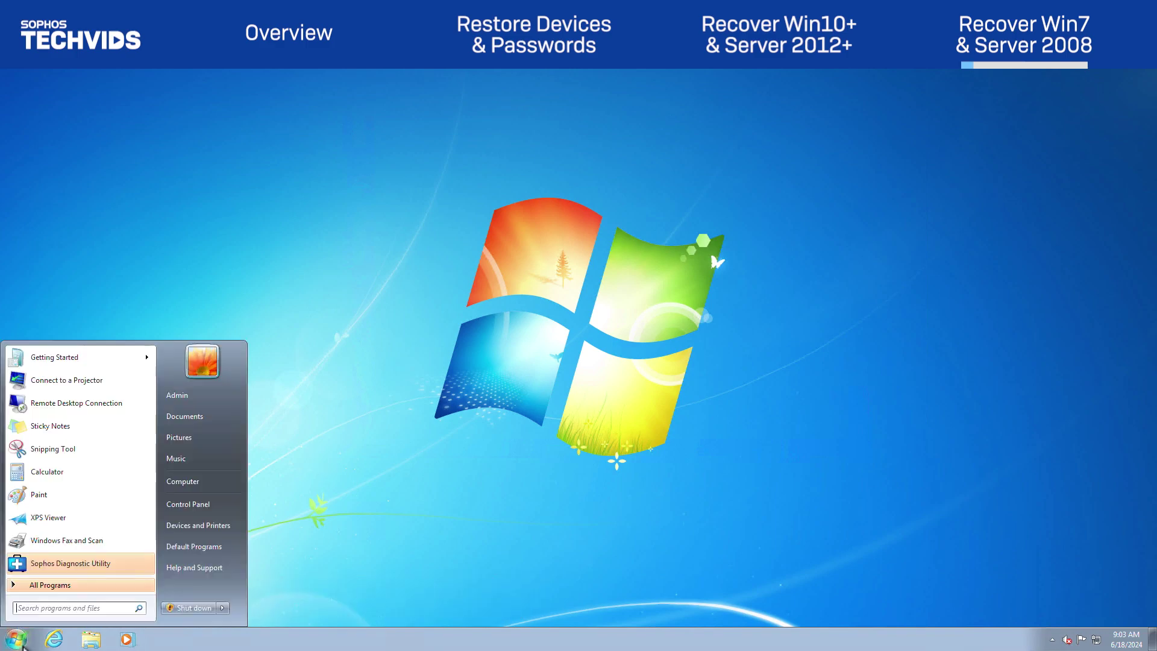
pyautogui.click(223, 609)
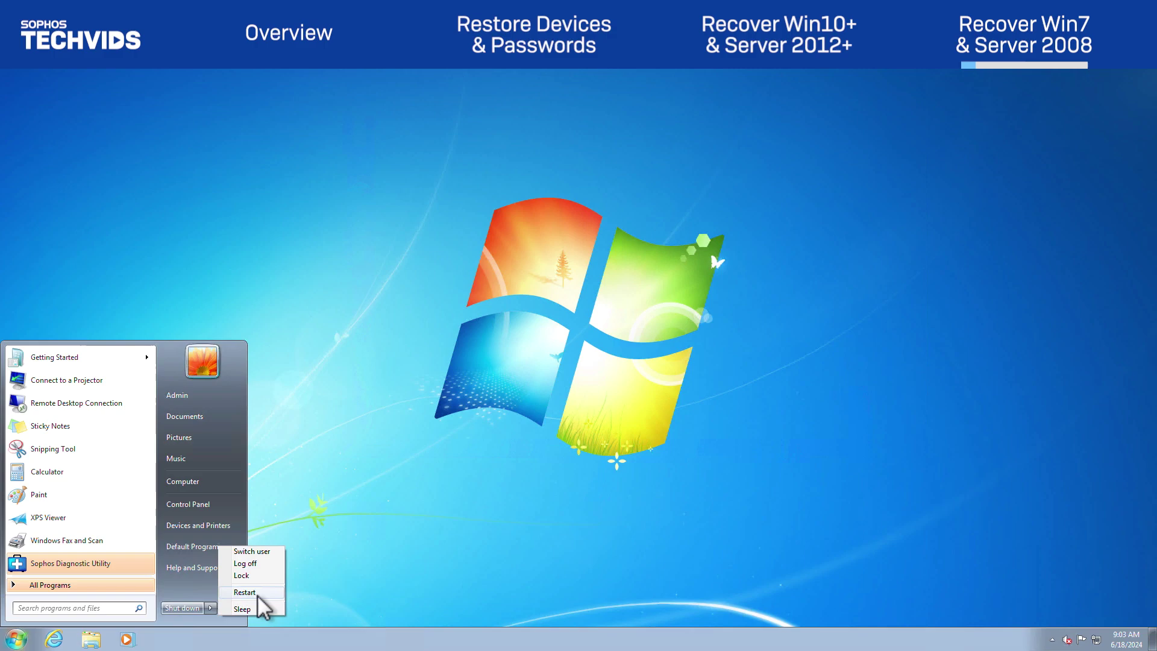
pyautogui.click(258, 594)
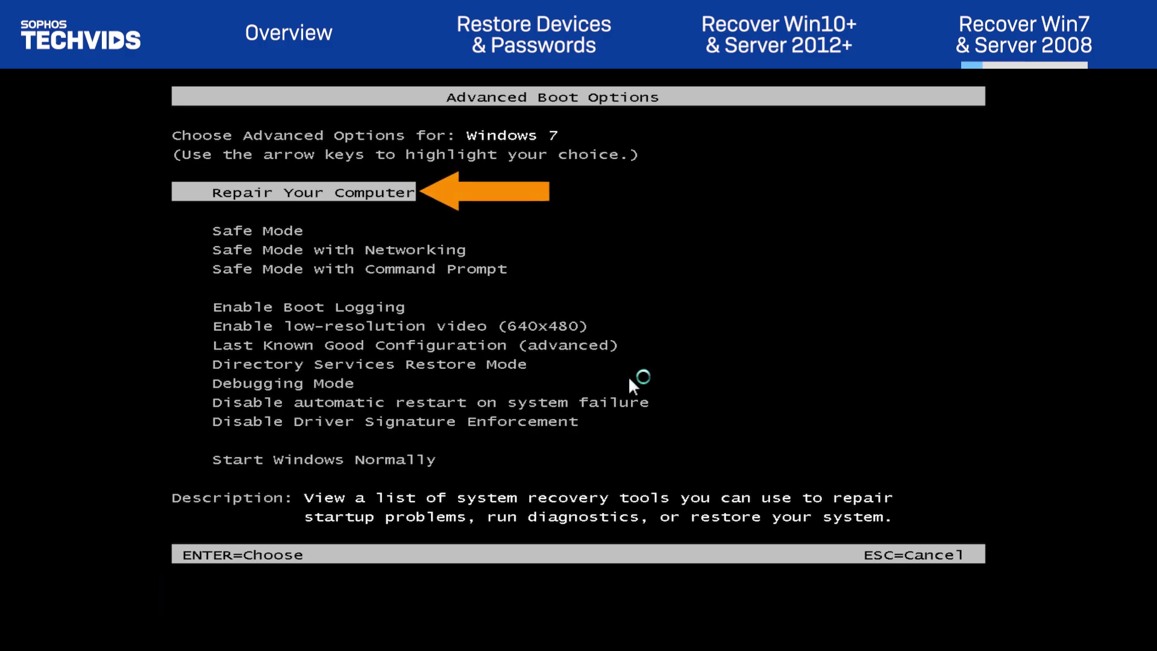
# Boot into Repair Your Computer and accept the US keyboard input method
pyautogui.press('Return')
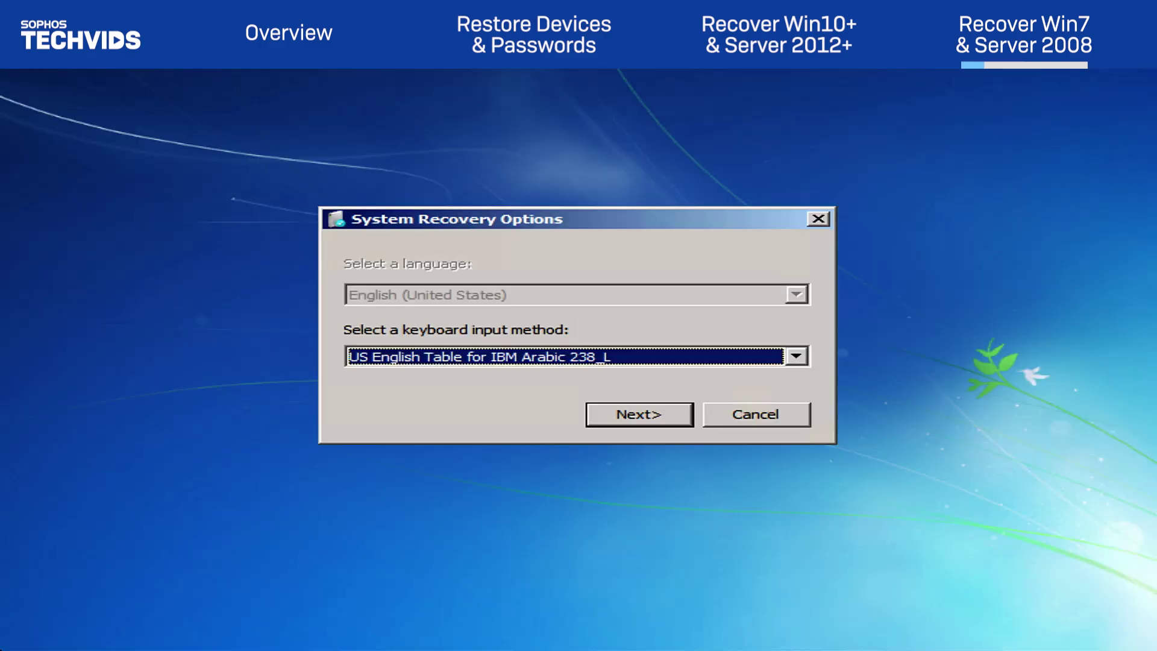
pyautogui.press('Up')
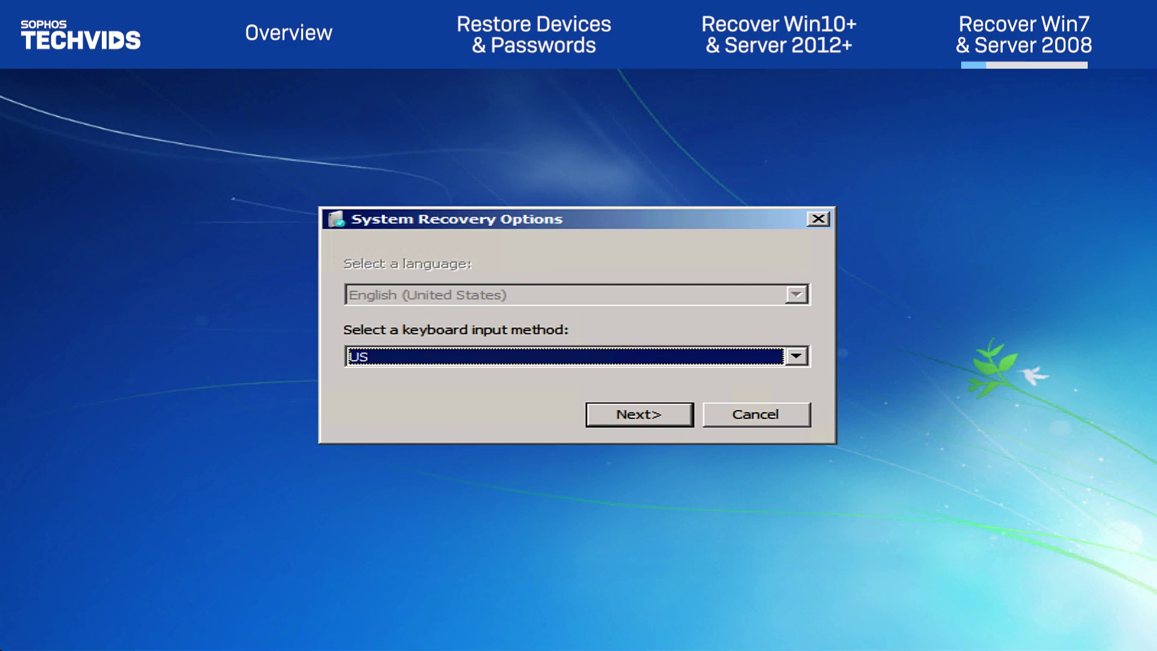
pyautogui.press('Return')
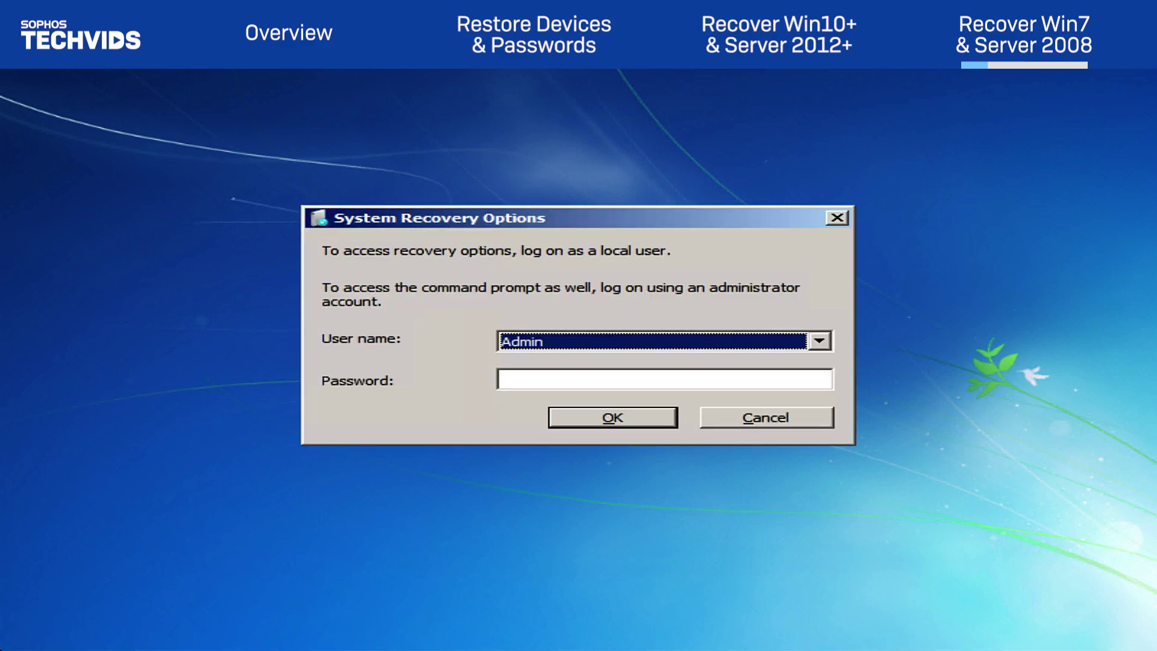
# Log on as the administrator account with a blank password
pyautogui.press('Down')
pyautogui.press('Tab')
pyautogui.write('********')
pyautogui.press('BackSpace')
pyautogui.press('BackSpace')
pyautogui.press('BackSpace')
pyautogui.press('BackSpace')
pyautogui.press('BackSpace')
pyautogui.press('BackSpace')
pyautogui.press('BackSpace')
pyautogui.press('BackSpace')
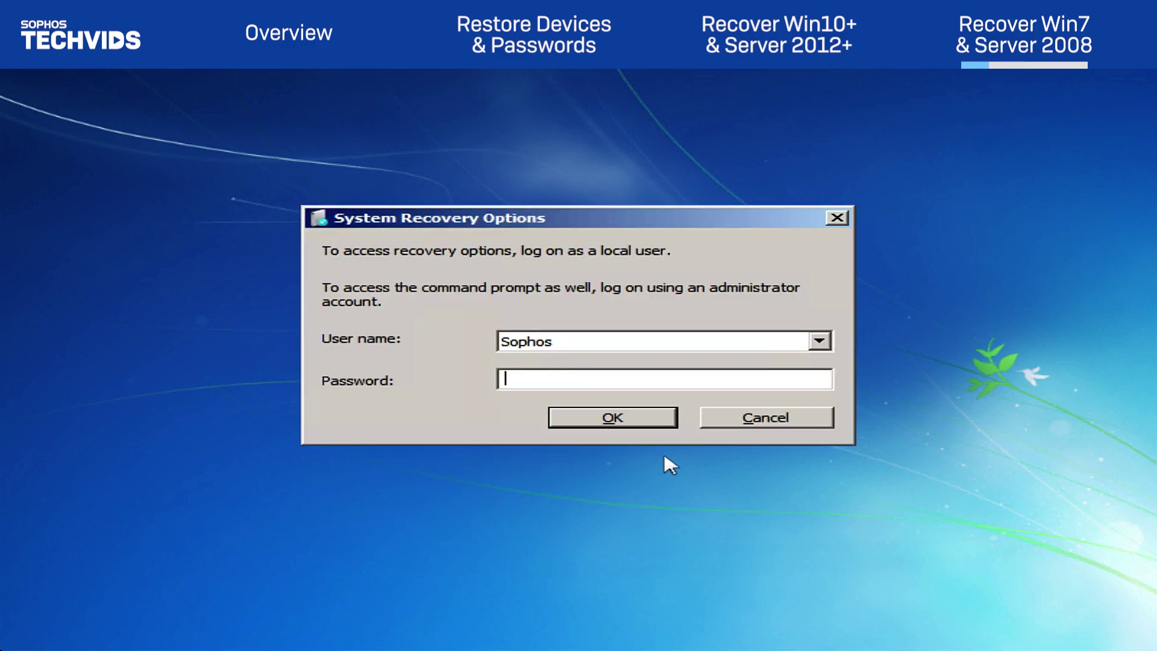
pyautogui.click(621, 422)
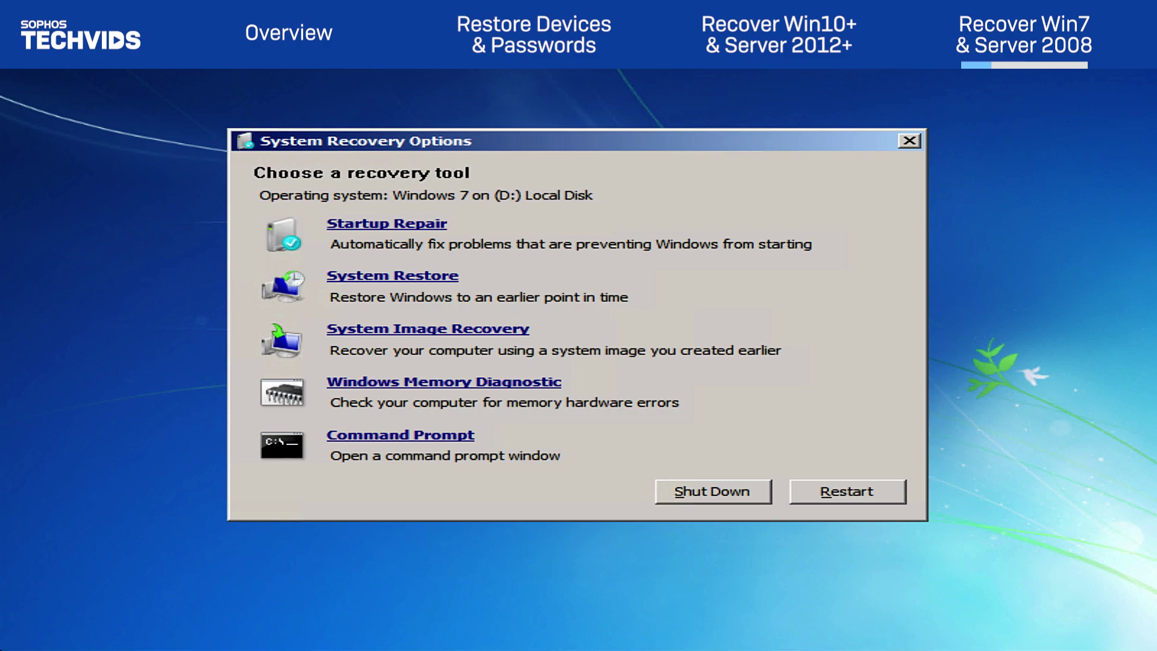
# Open Command Prompt and switch to drive D:
pyautogui.click(440, 439)
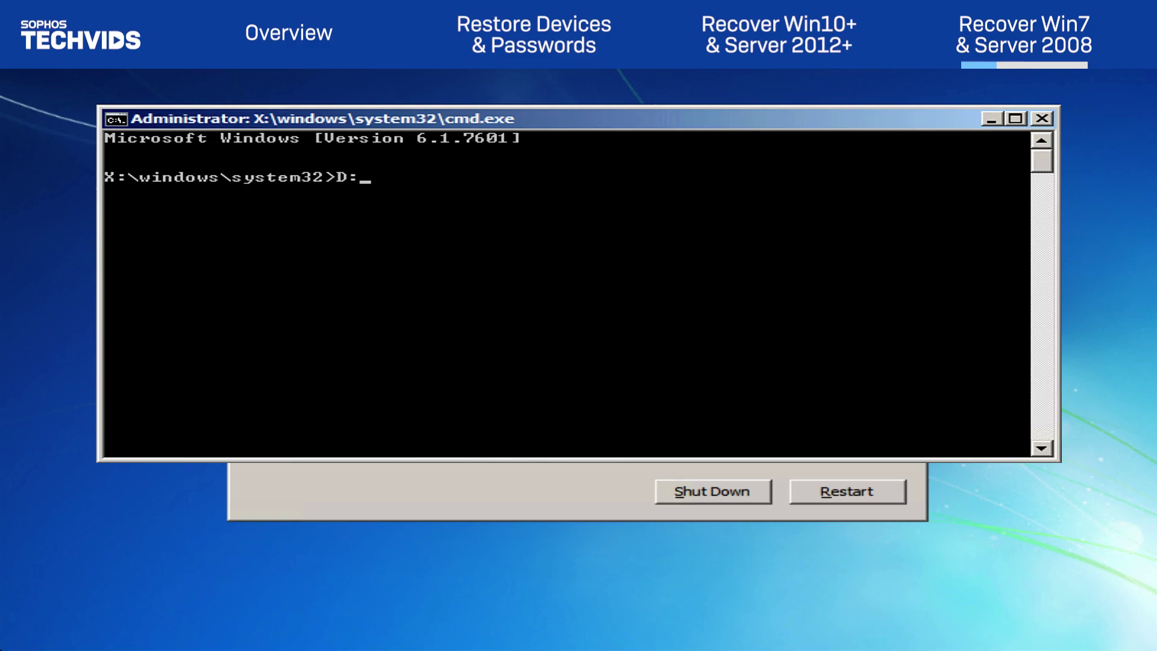
pyautogui.write('D:')
pyautogui.press('Return')
# Change into Windows\system32\drivers and begin typing the ren SophosE command
pyautogui.write('cd Windows\\sys')
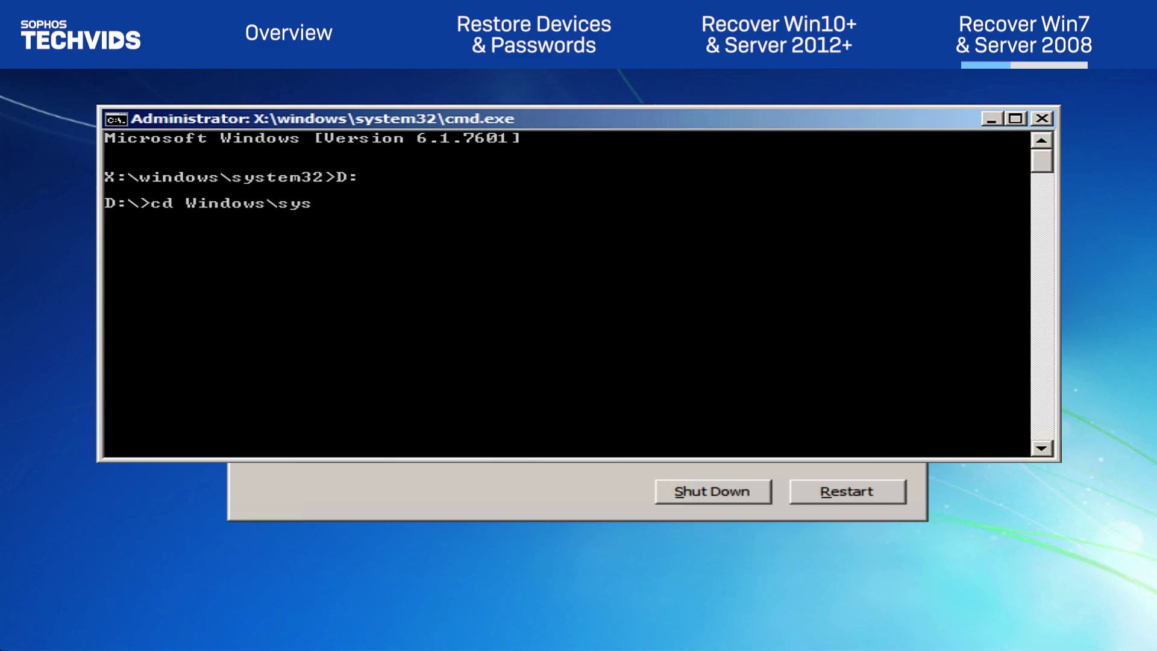
pyautogui.write('tem32\\driver')
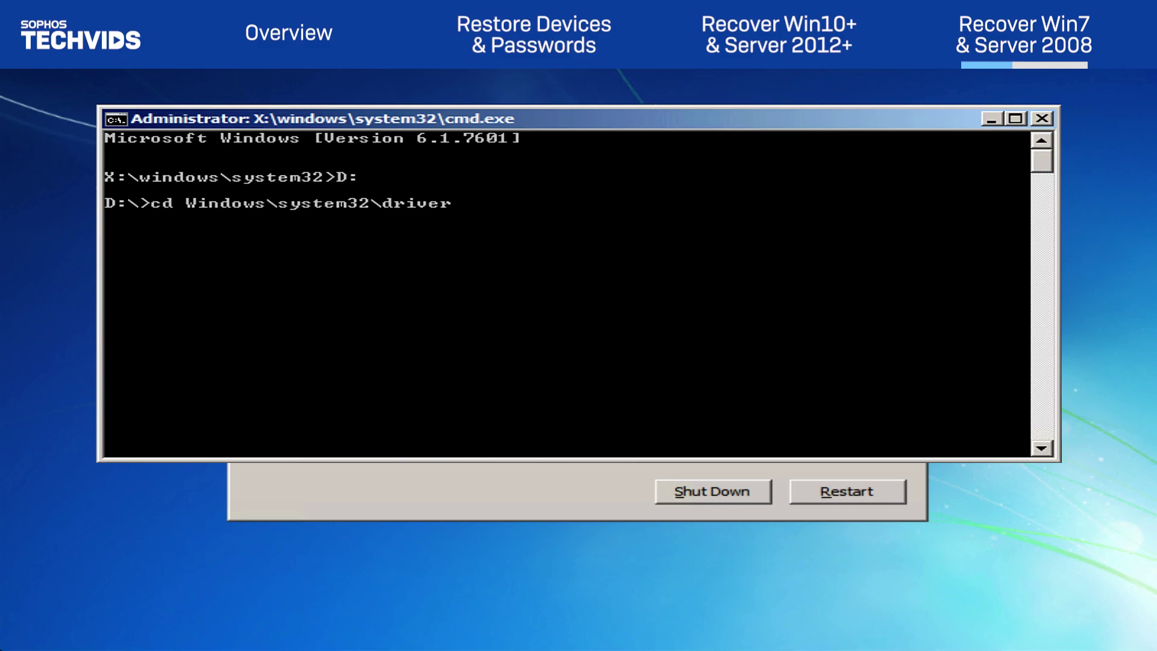
pyautogui.write('s')
pyautogui.press('Return')
pyautogui.write('ren SophosED.sys SophosED.sys.old')
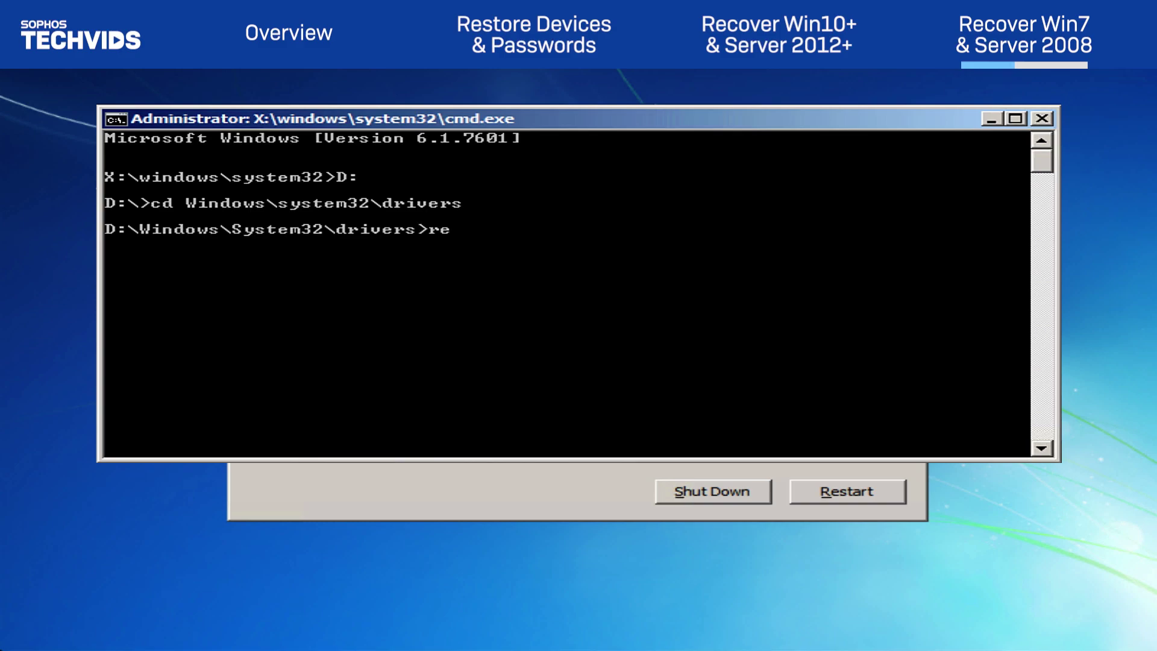
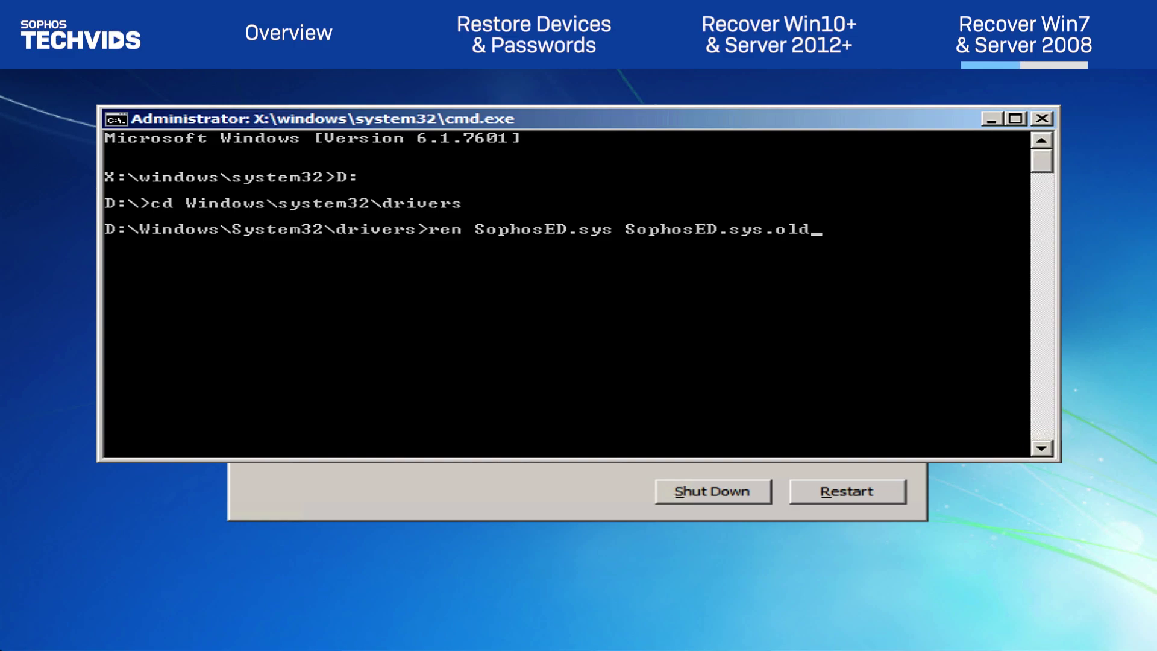
# Rename SophosED.sys to SophosED.sys.old, exit Command Prompt and restart into Windows
pyautogui.press('Return')
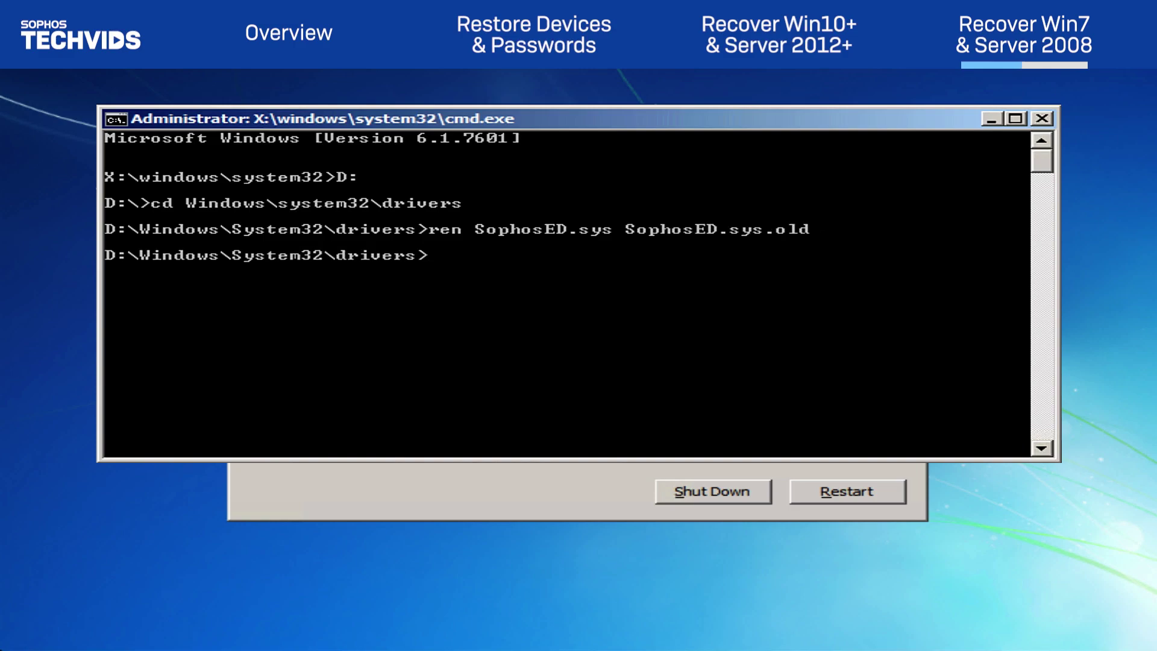
pyautogui.write('it')
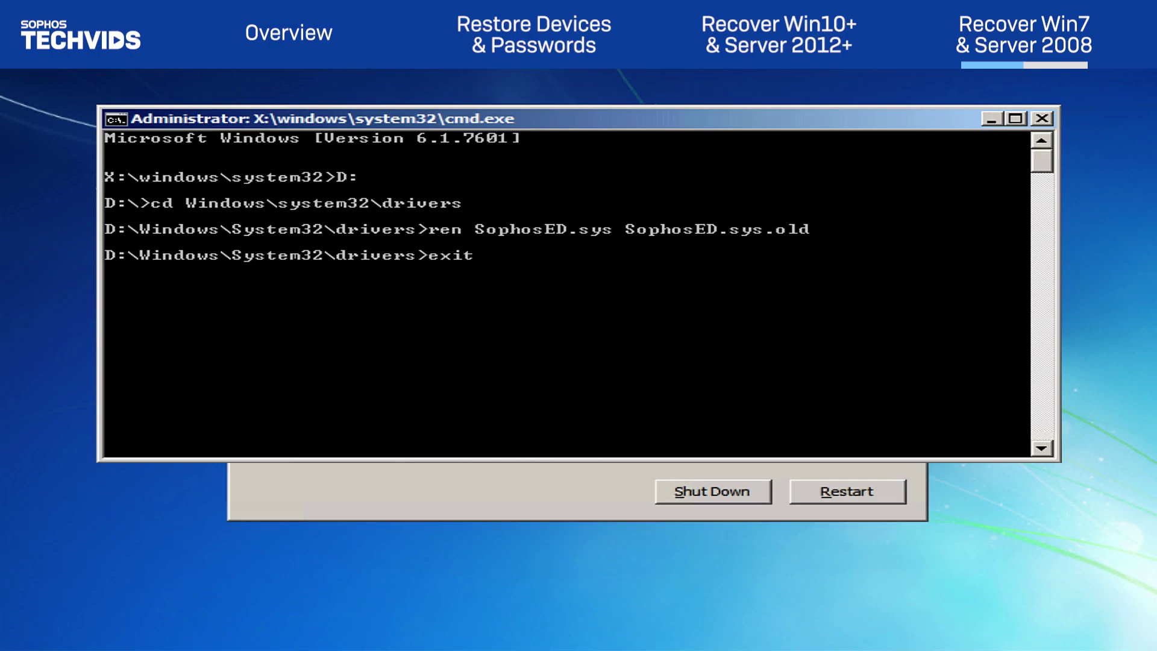
pyautogui.press('Return')
pyautogui.click(853, 498)
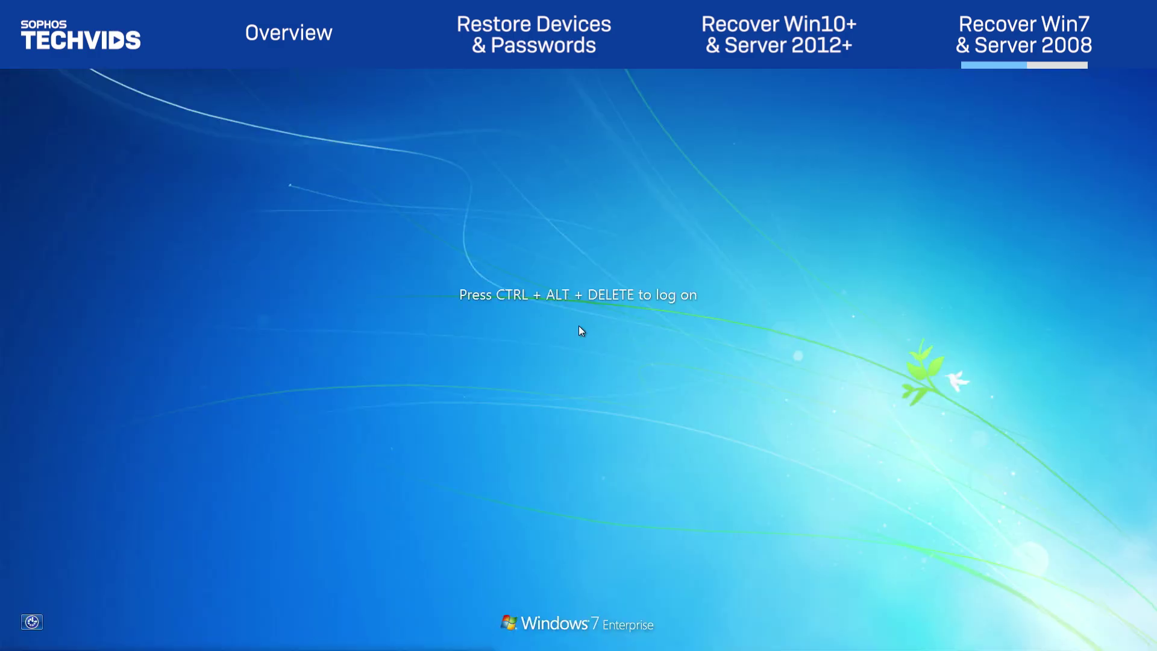
# Sign in with the account password and launch regedit from Start search, approving the UAC prompt
pyautogui.hotkey('ctrl', 'alt', 'Delete')
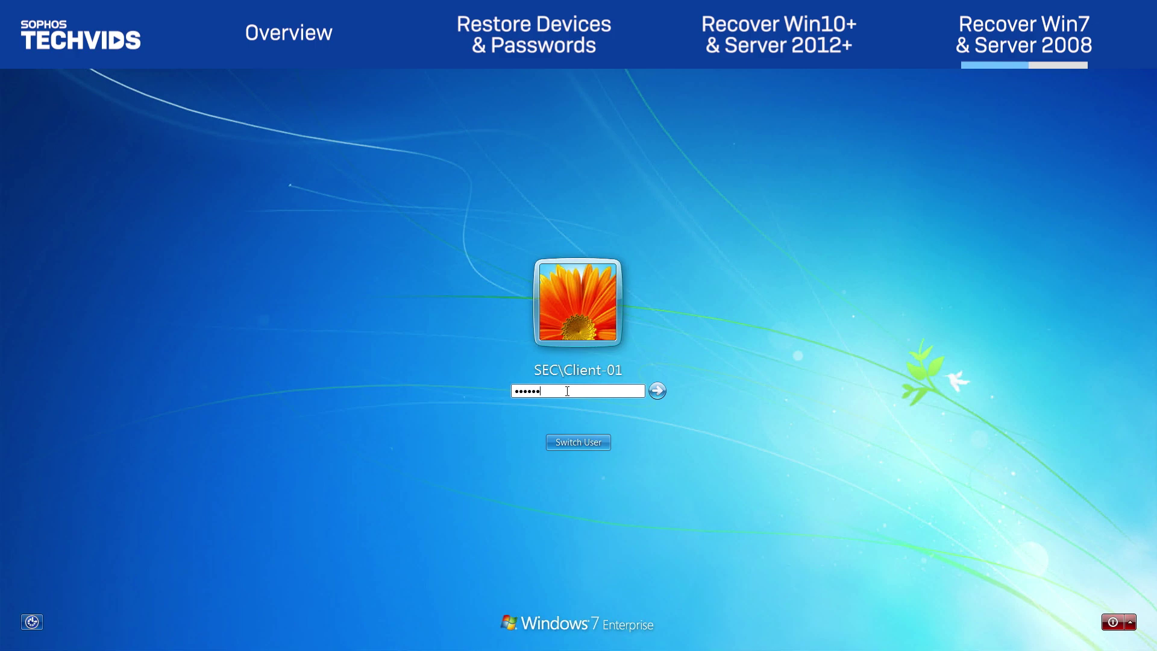
pyautogui.press('Return')
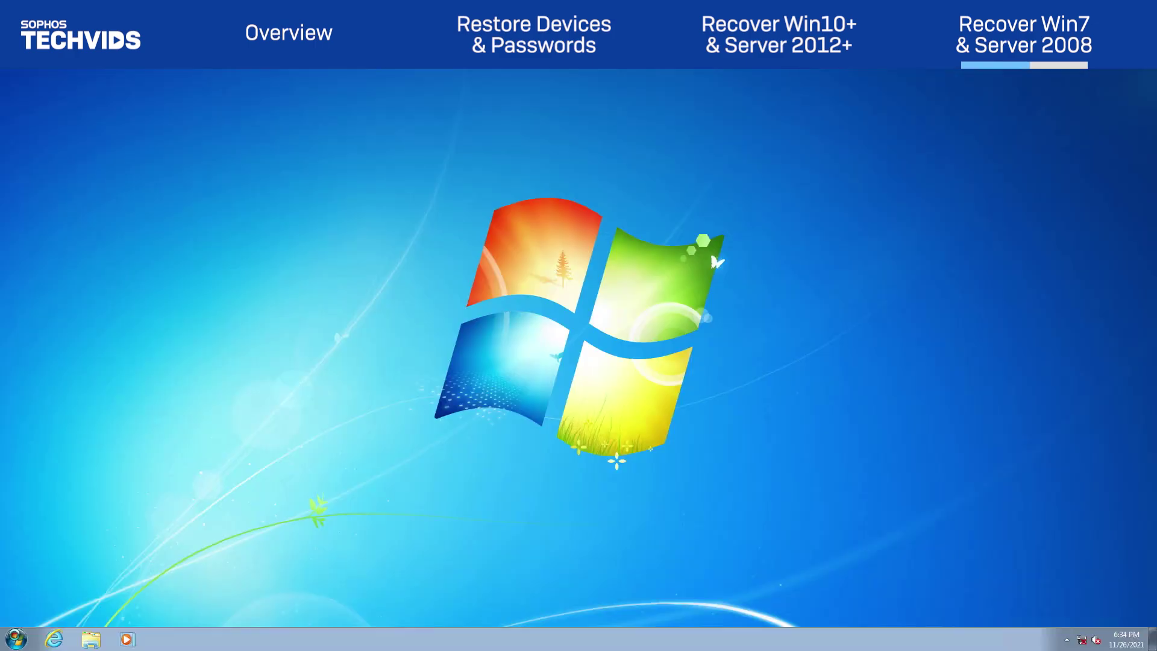
pyautogui.click(15, 641)
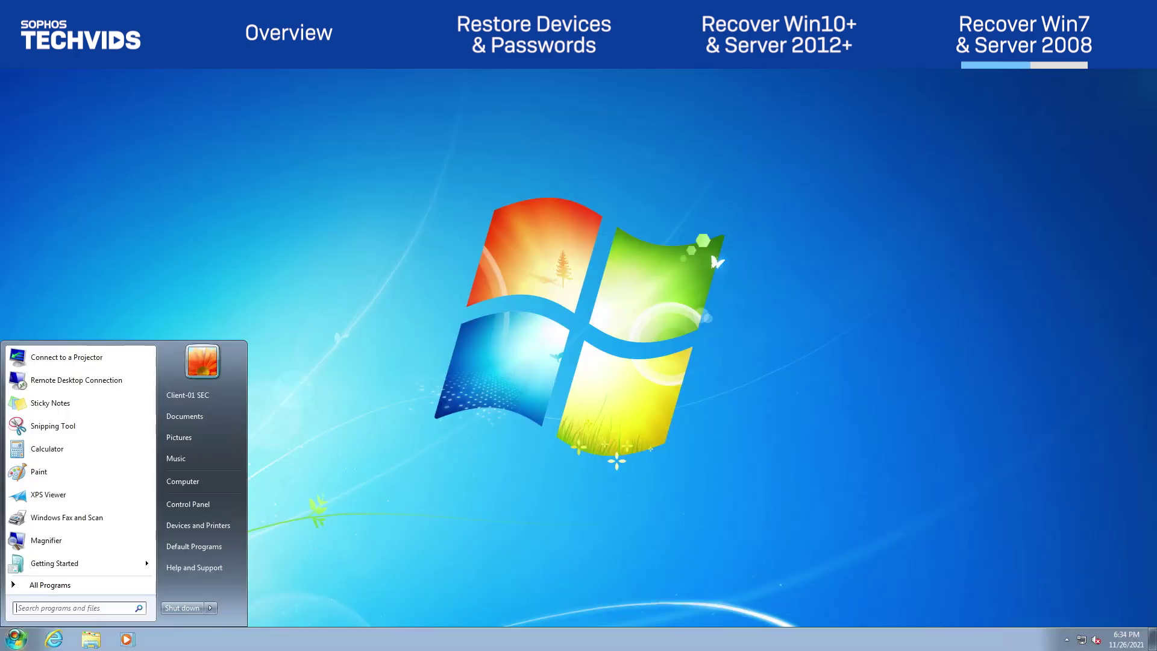
pyautogui.write('rege')
pyautogui.press('Return')
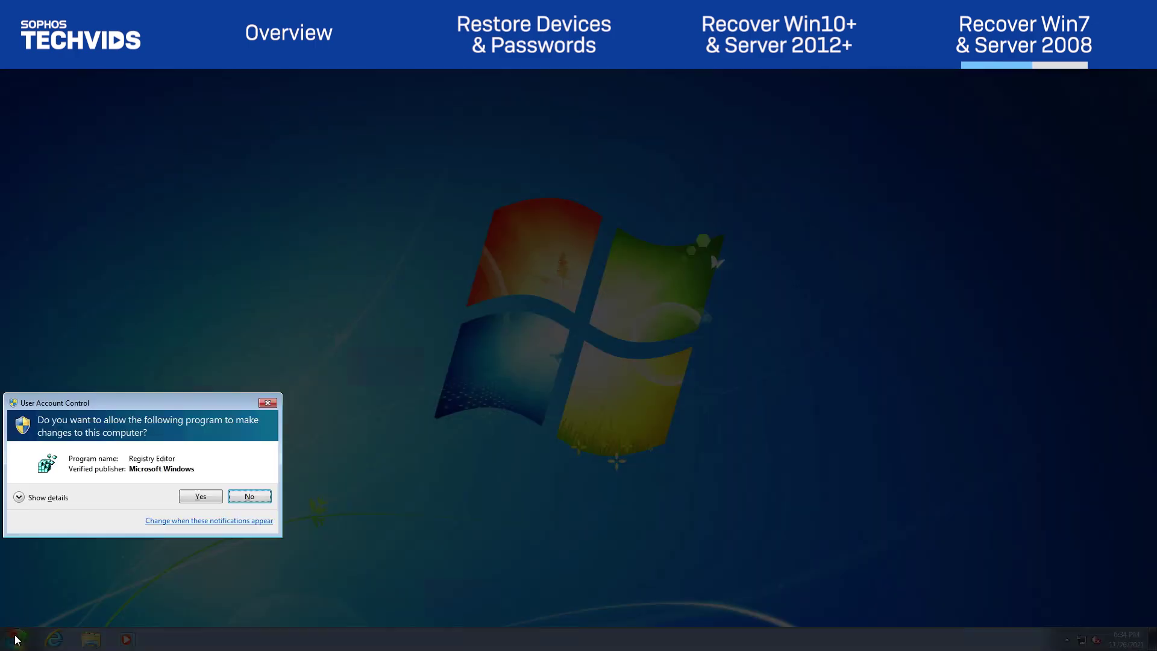
pyautogui.click(201, 497)
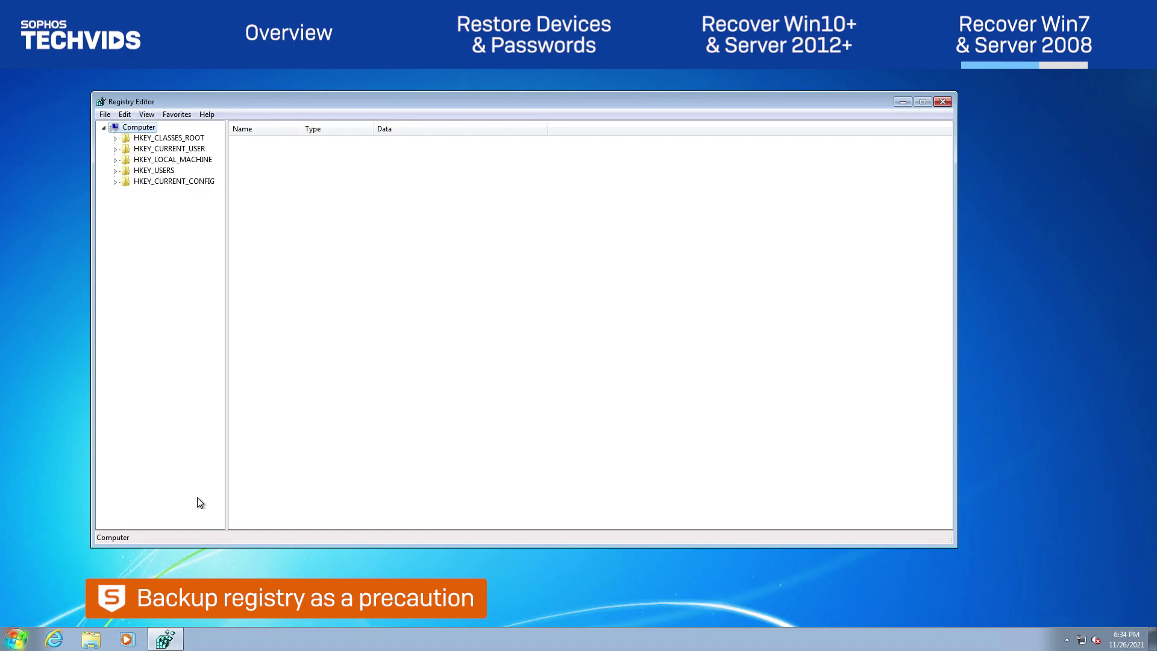
# Export the whole Computer registry to a backup file named RegBackup-2019-01-17
pyautogui.rightClick(133, 128)
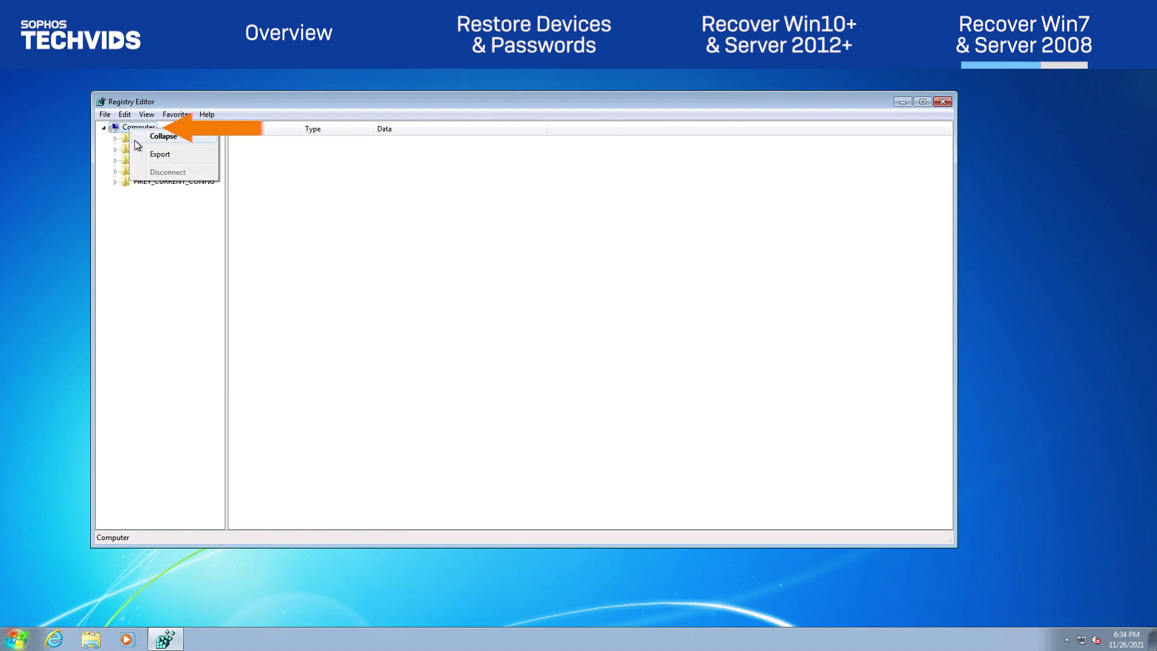
pyautogui.click(160, 155)
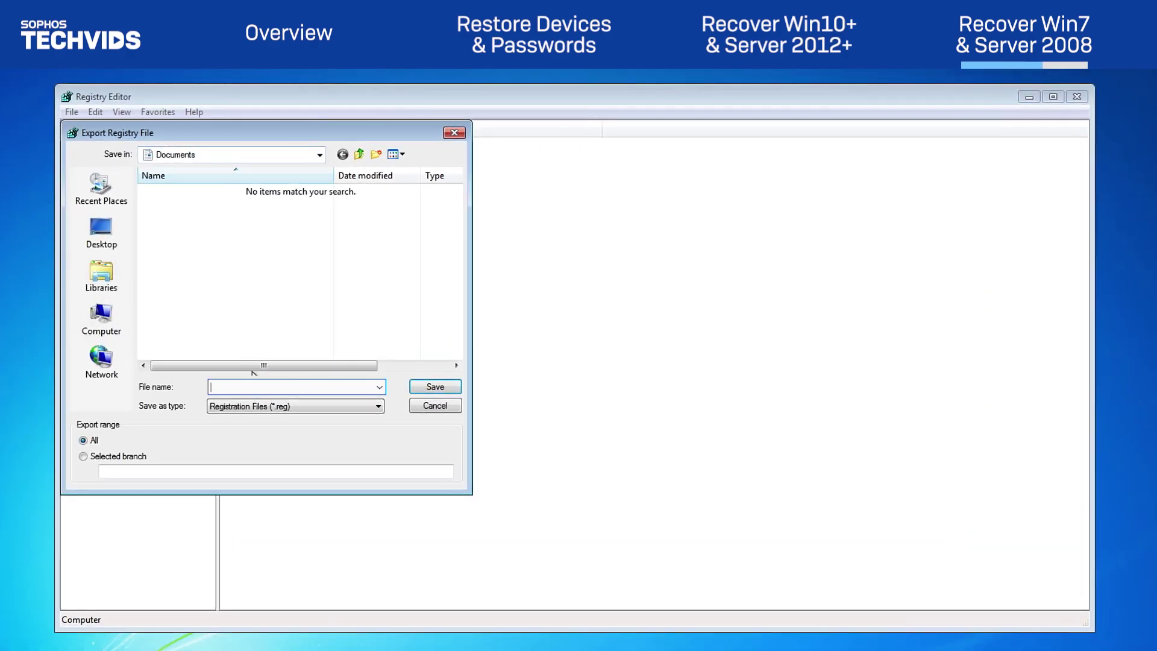
pyautogui.write('RegBackup-2019-01-17')
pyautogui.press('Return')
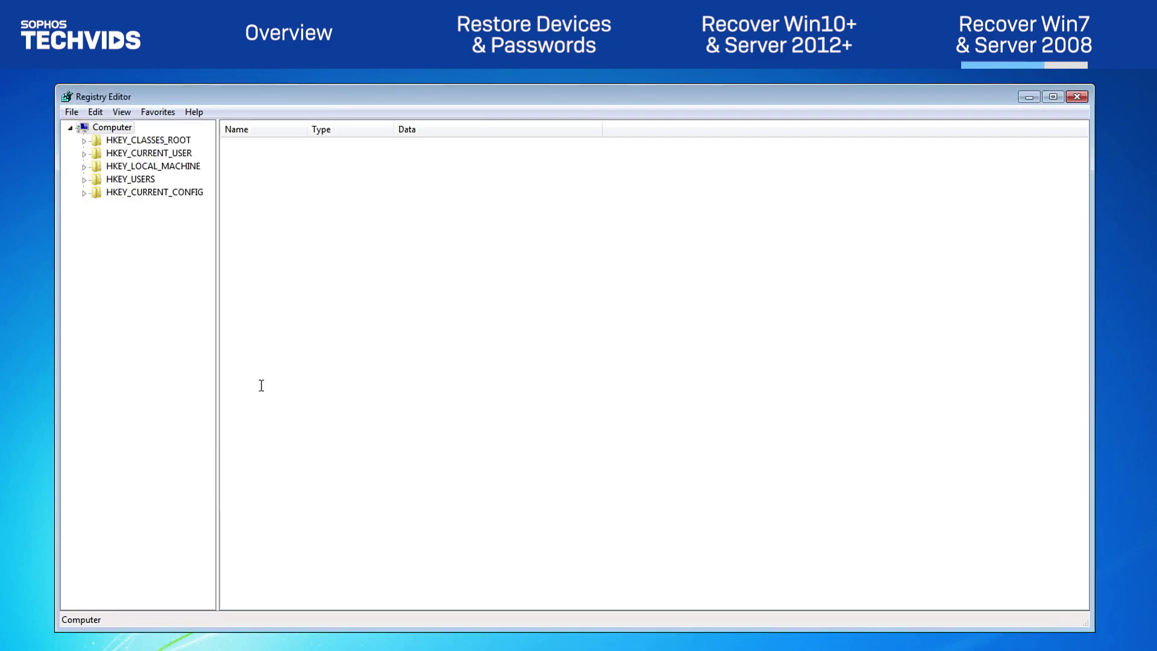
# Maximize the window and change Start to 4 in HKLM\SYSTEM\CurrentControlSet\services\Sophos MCS Agent
pyautogui.click(1055, 99)
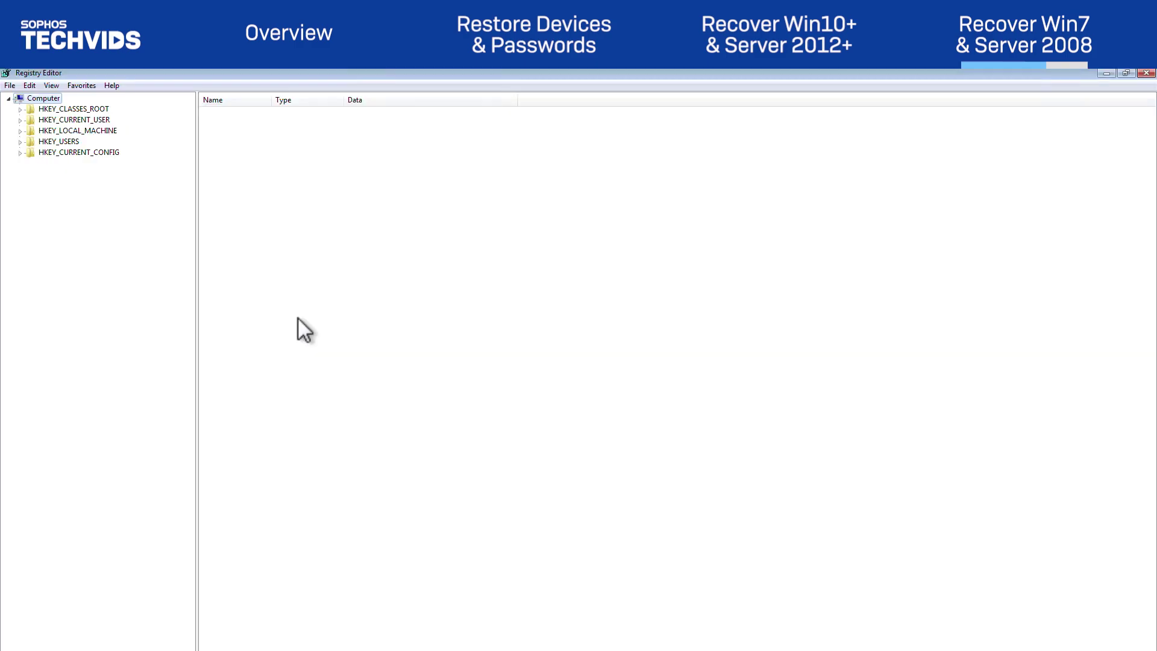
pyautogui.click(20, 130)
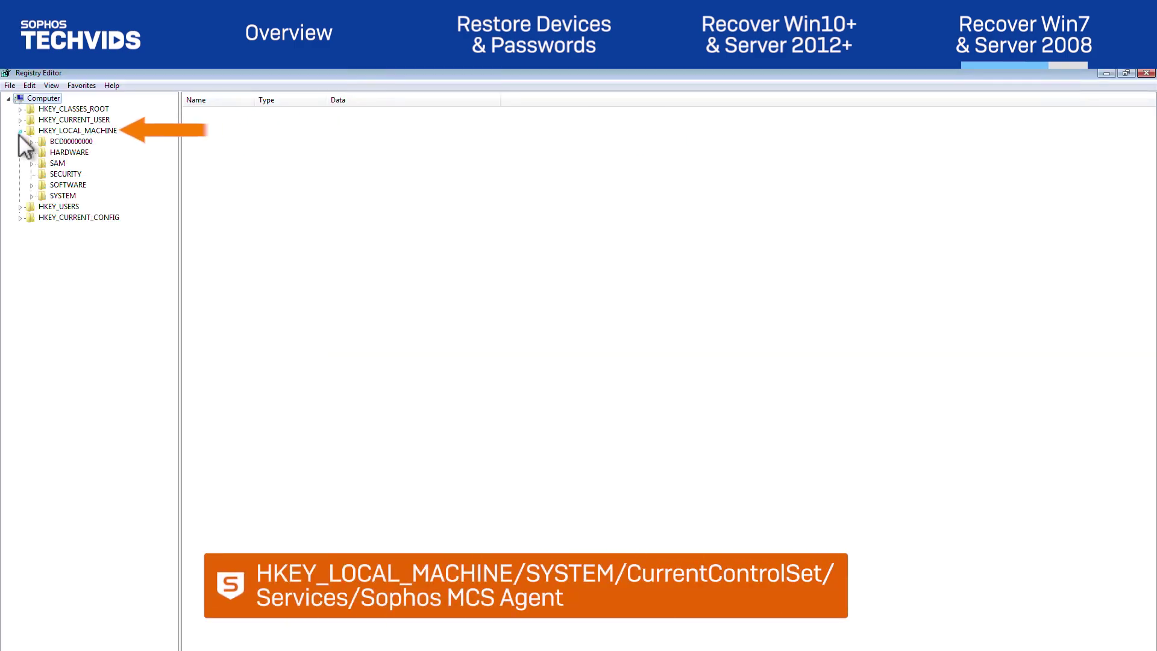
pyautogui.click(32, 196)
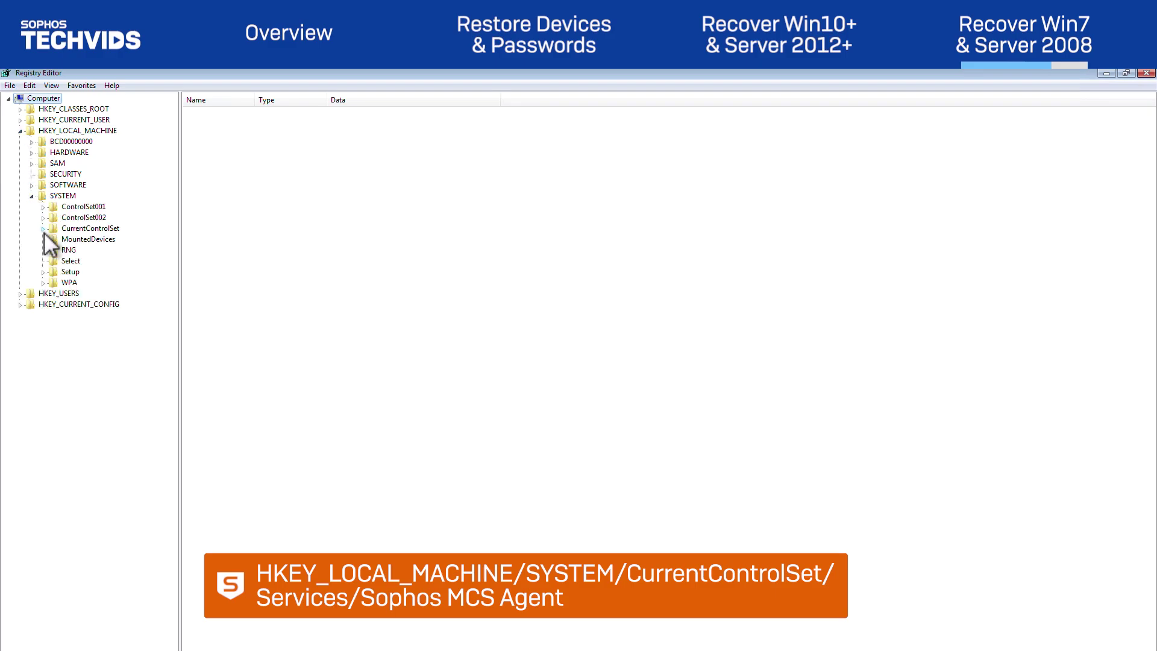
pyautogui.click(44, 230)
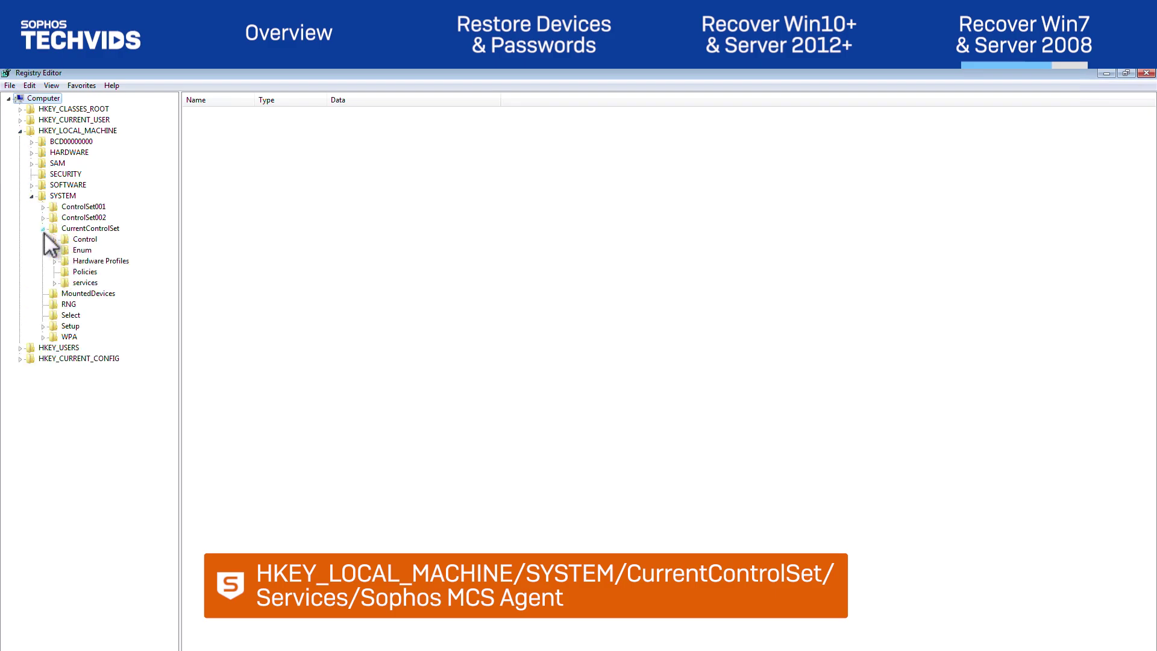
pyautogui.click(54, 283)
pyautogui.scroll(-20, 147, 396)
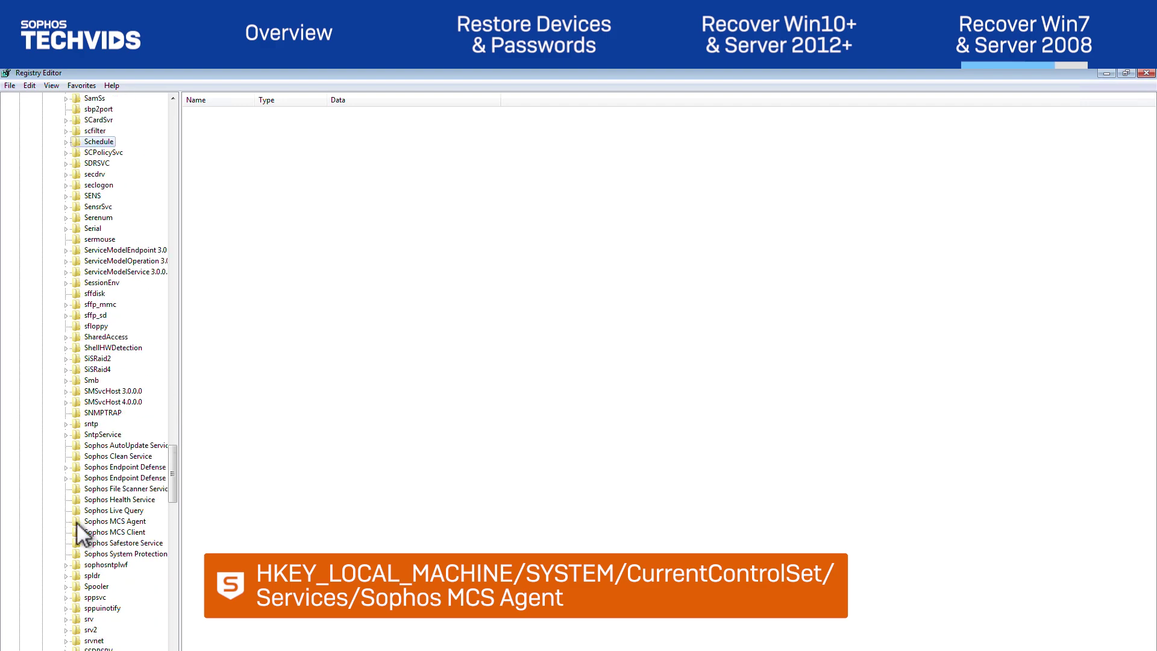
pyautogui.click(77, 522)
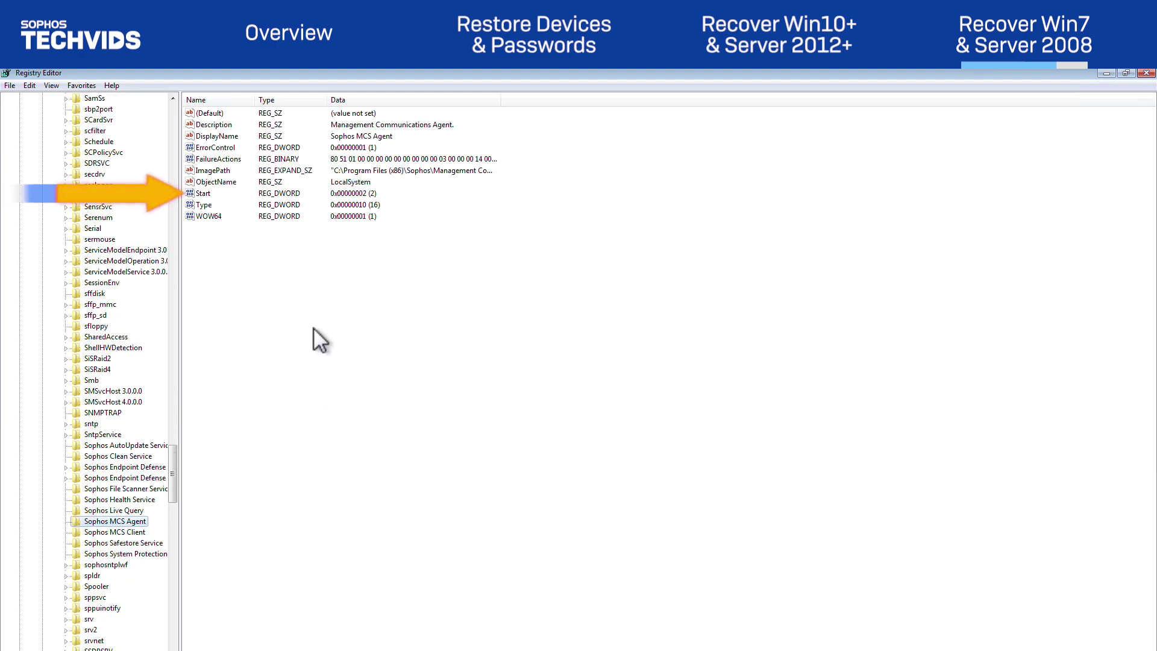
pyautogui.doubleClick(205, 193)
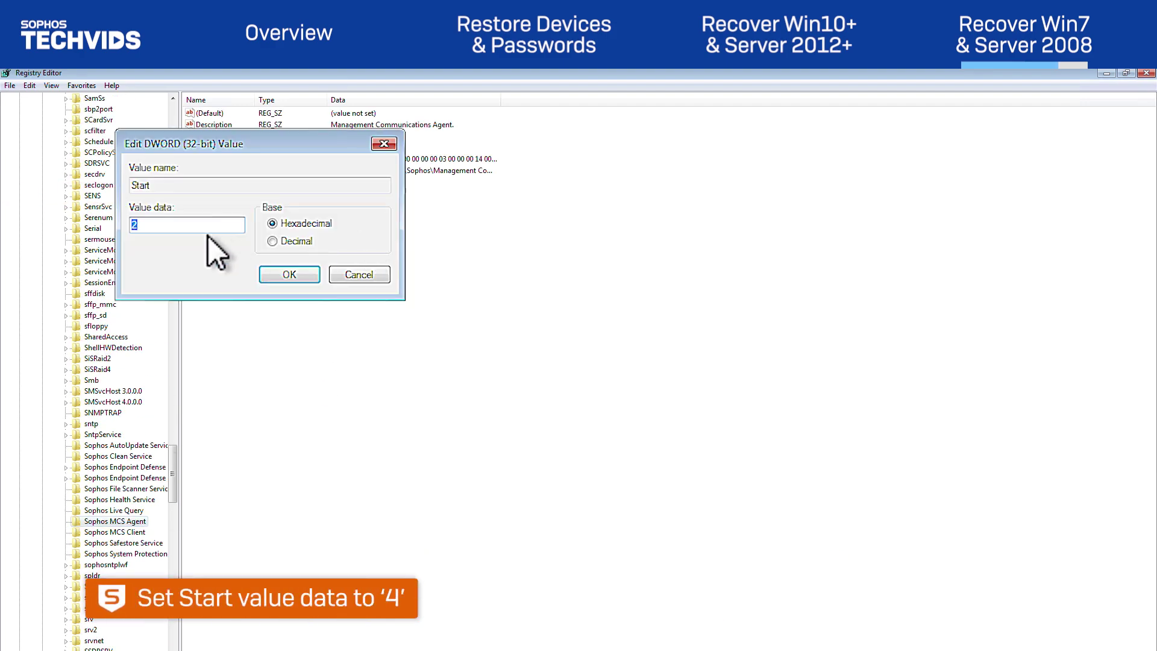
pyautogui.press('BackSpace')
pyautogui.write('4')
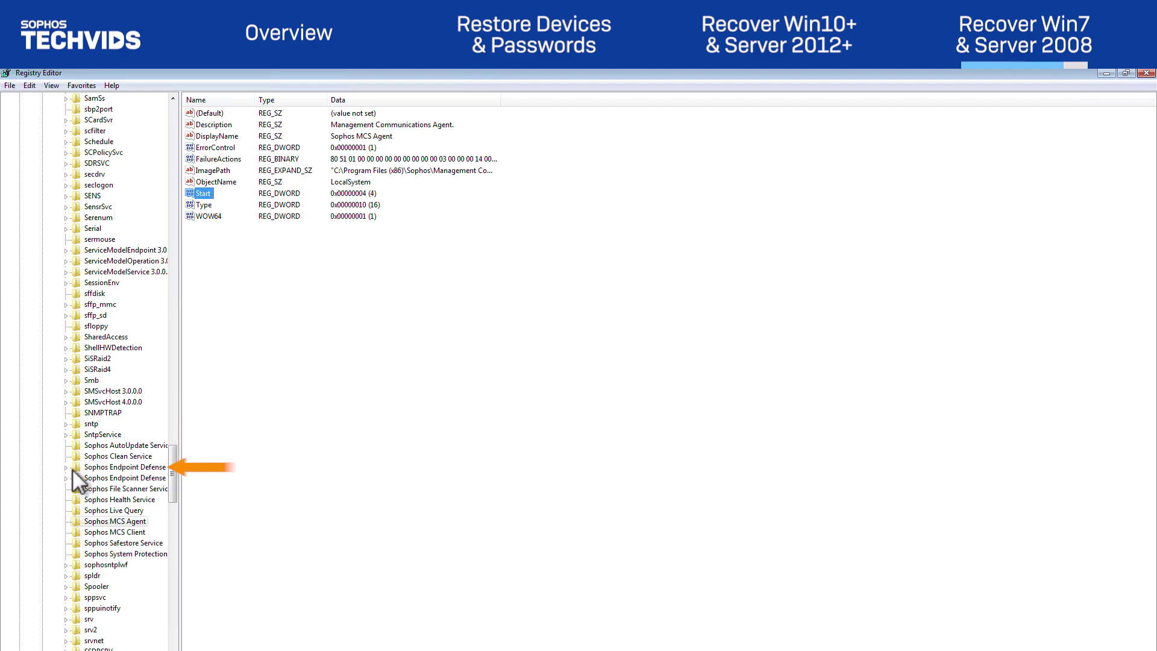
# Expand Sophos Endpoint Defense > TamperProtection > Services and enter 0 for the first subkey's Protected value
pyautogui.click(66, 467)
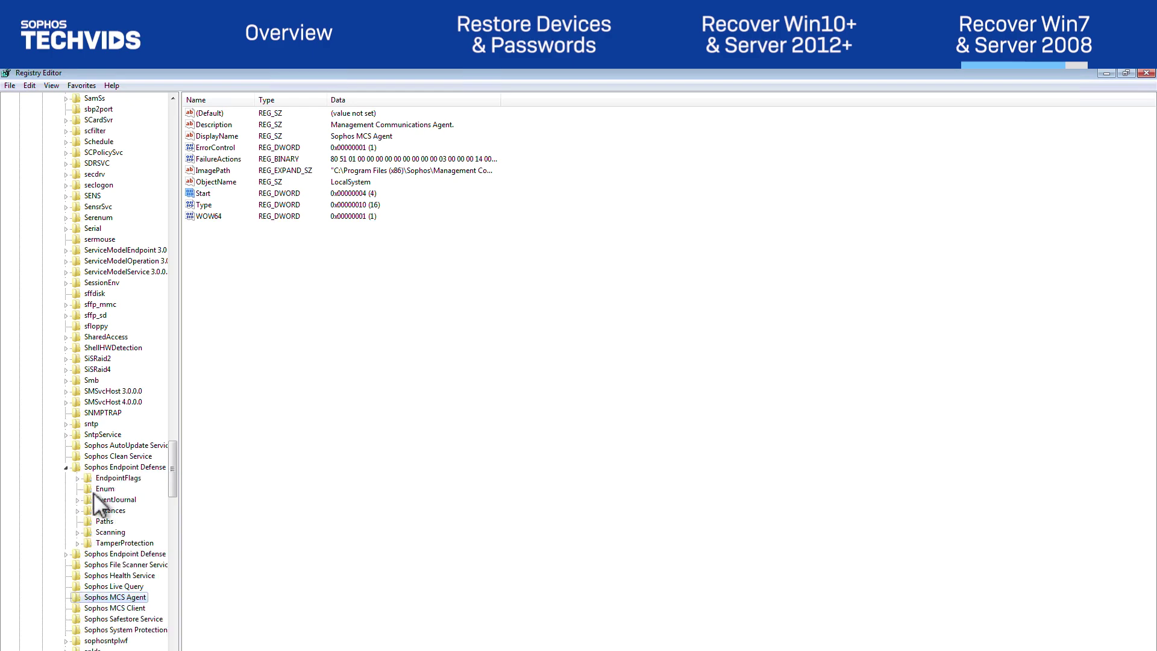
pyautogui.click(77, 543)
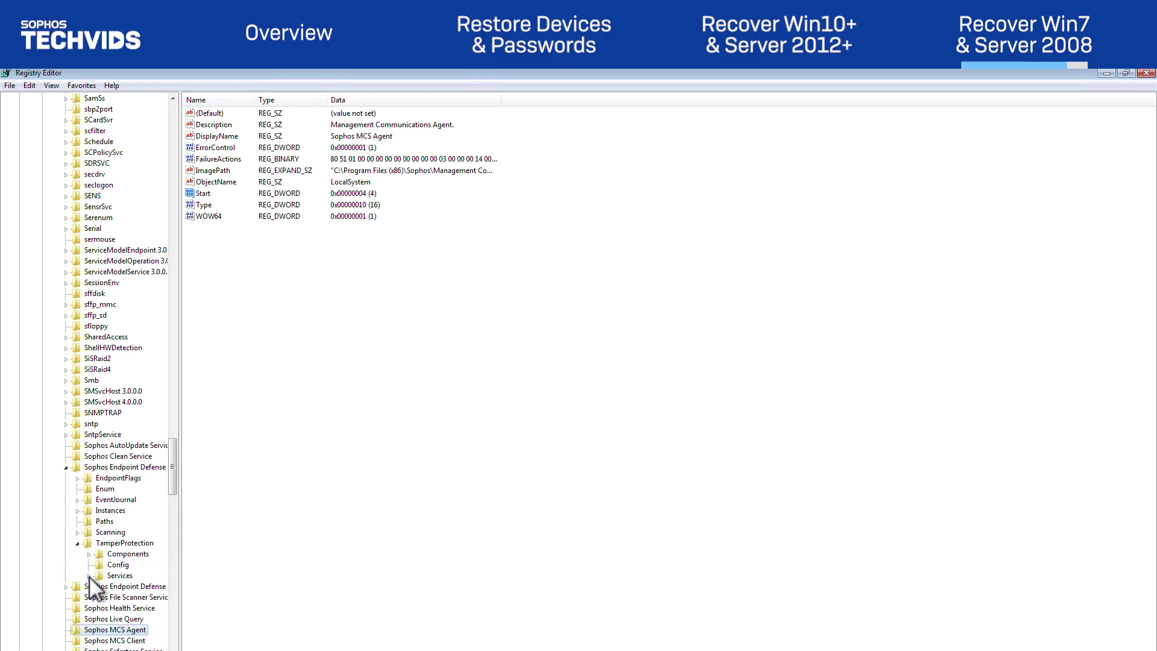
pyautogui.click(88, 576)
pyautogui.doubleClick(237, 124)
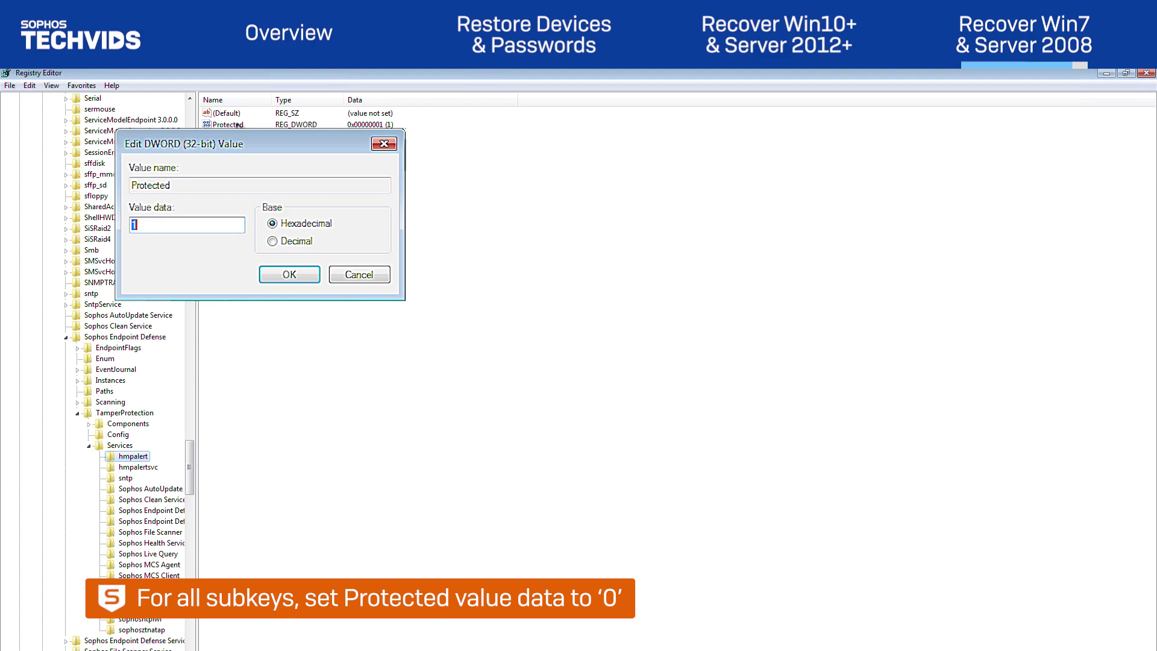
pyautogui.write('0')
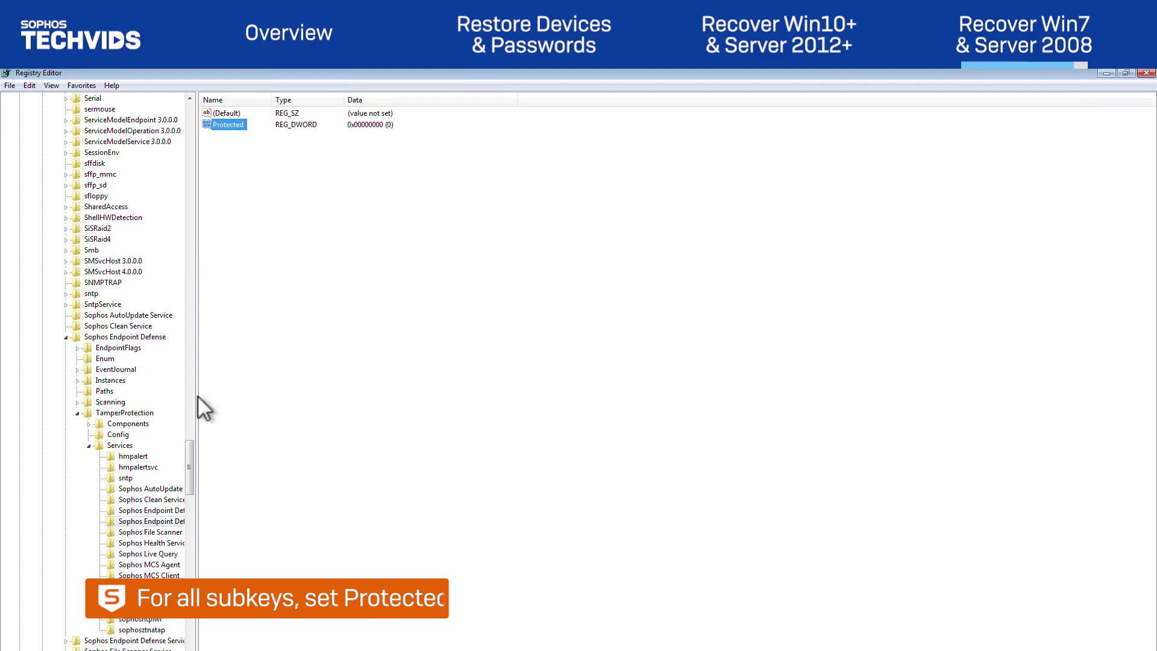
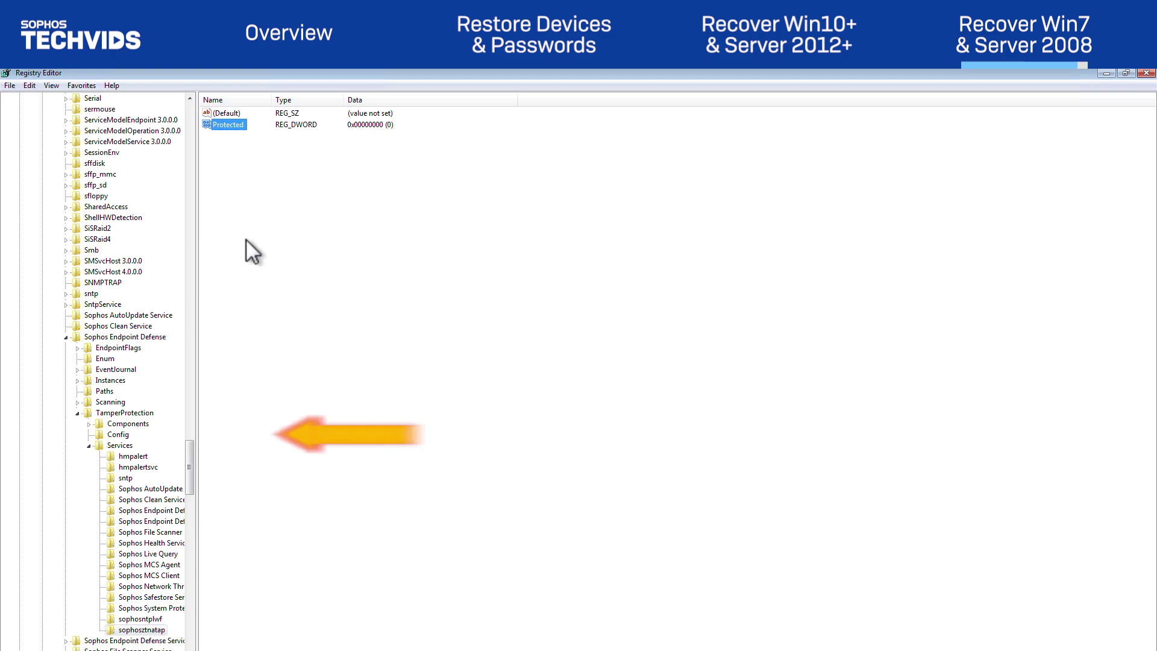
# Change SEDEnabled under TamperProtection\Config to 0
pyautogui.click(114, 436)
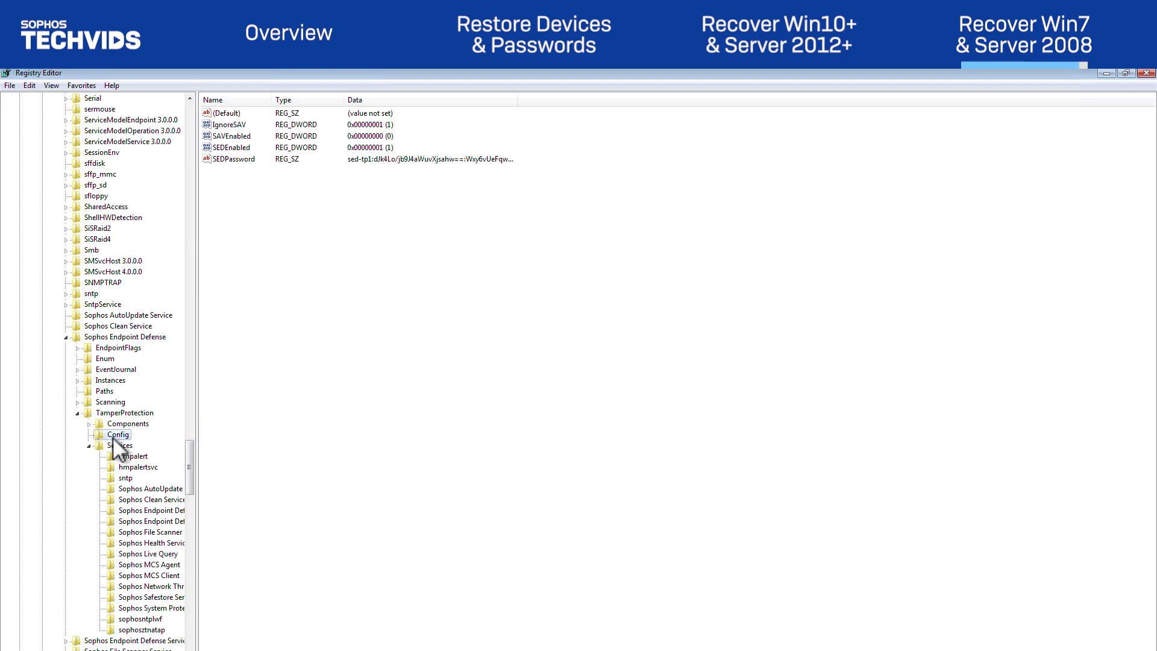
pyautogui.doubleClick(231, 151)
pyautogui.write('0')
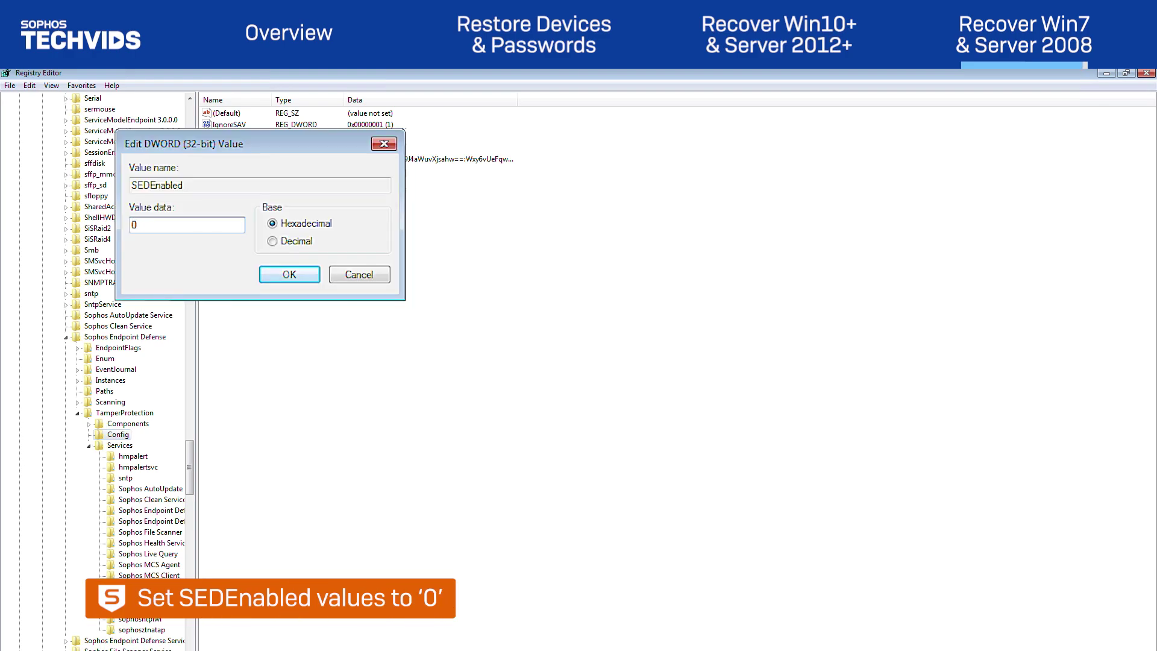
pyautogui.press('Return')
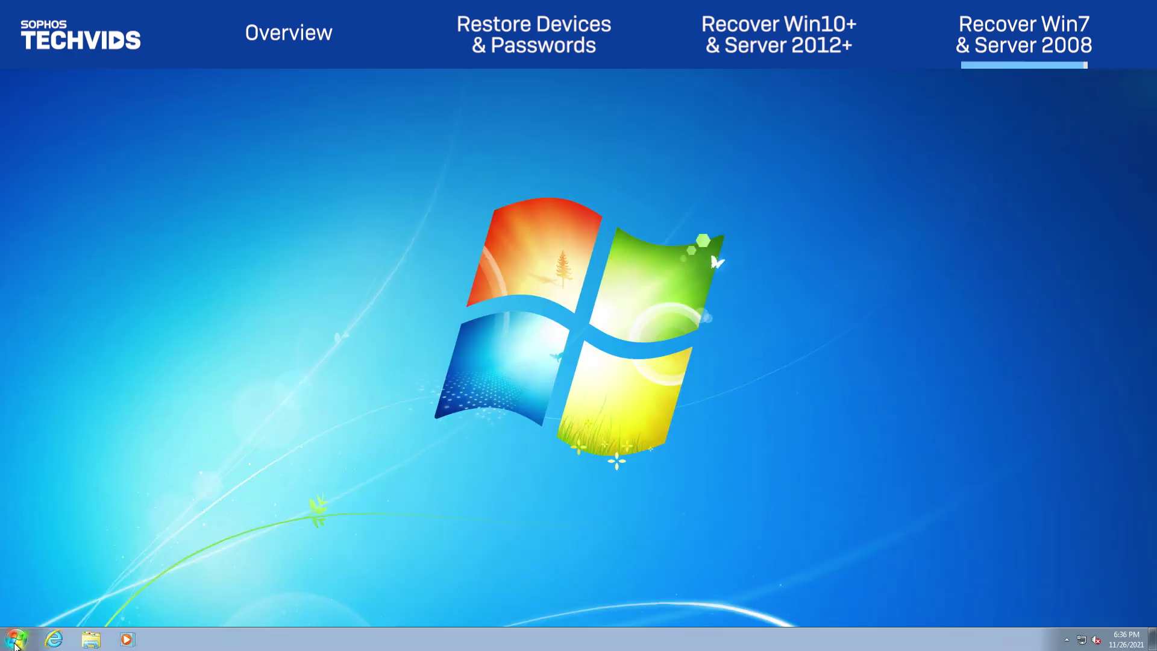
# Restart Windows 7 from the Start menu's shut-down options
pyautogui.press('super')
pyautogui.click(210, 607)
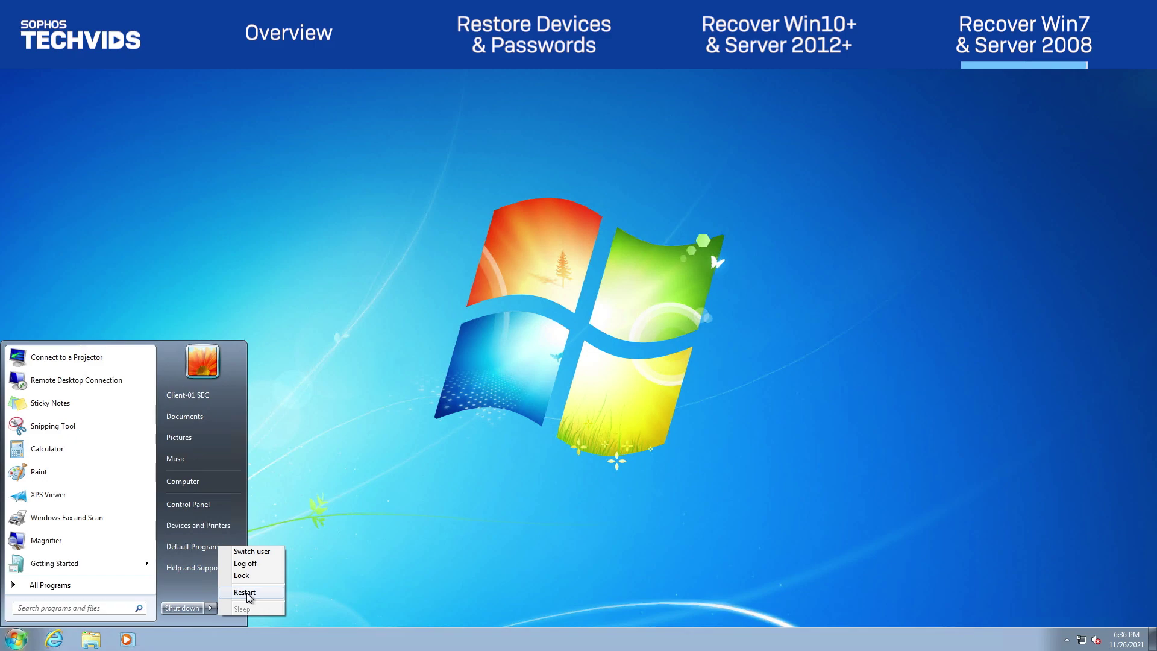
pyautogui.click(246, 593)
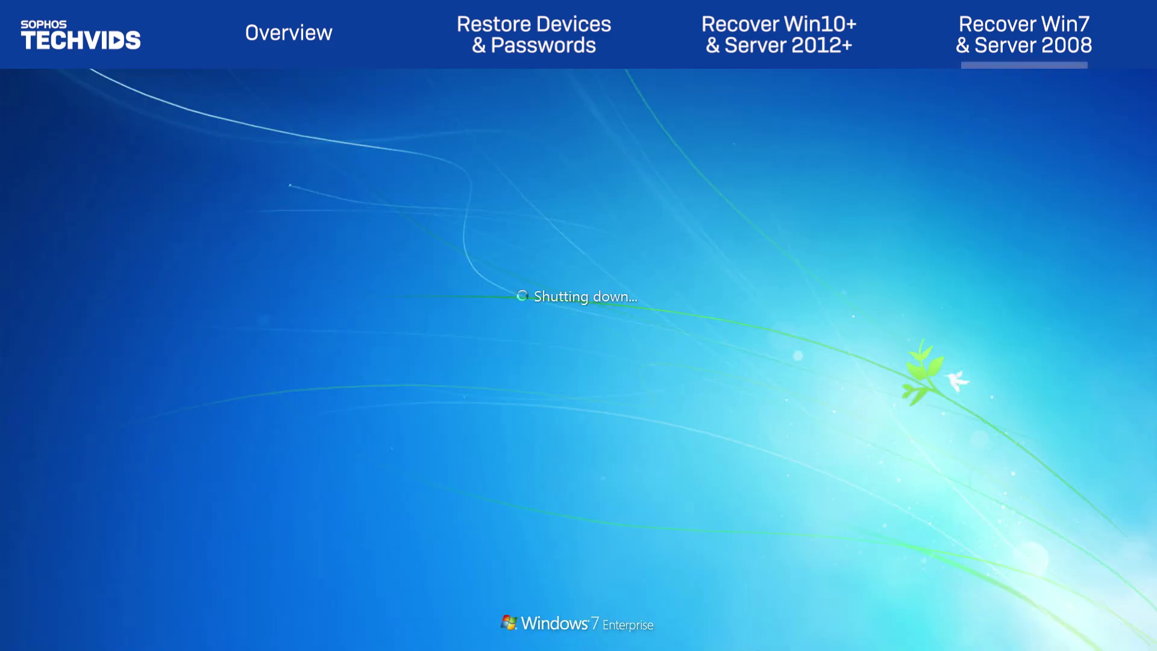